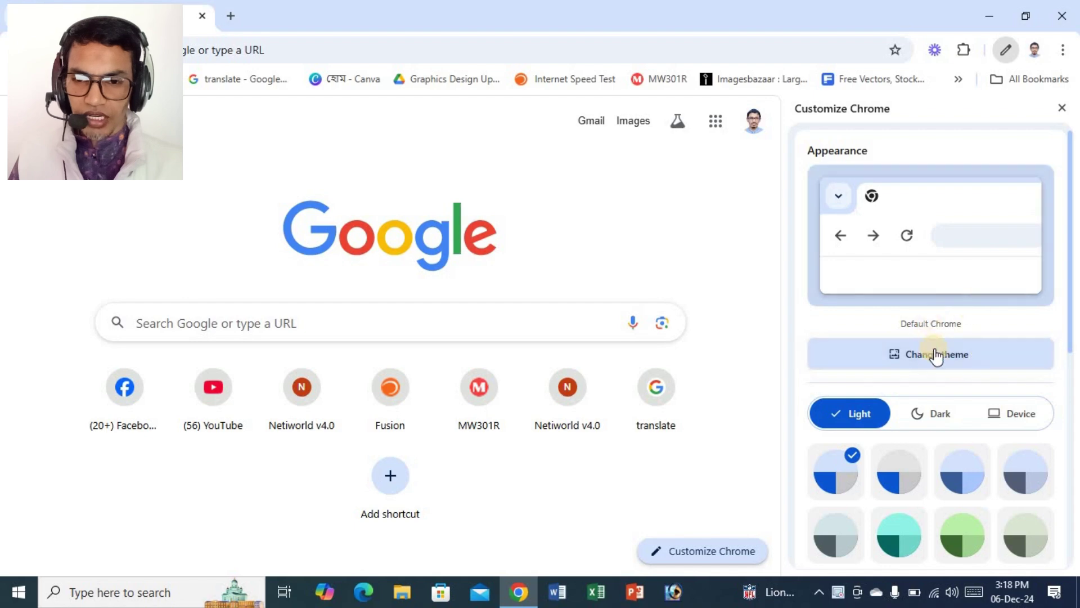
# Open the theme collections and apply the Google Green background from the Solid colors collection
pyautogui.click(927, 360)
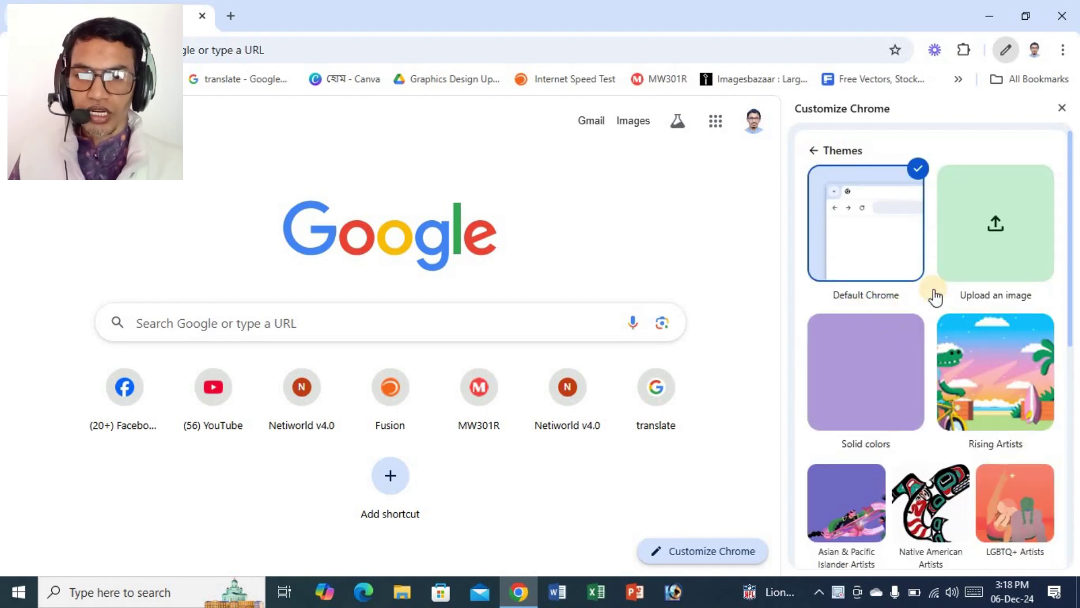
pyautogui.scroll(-3, 1007, 359)
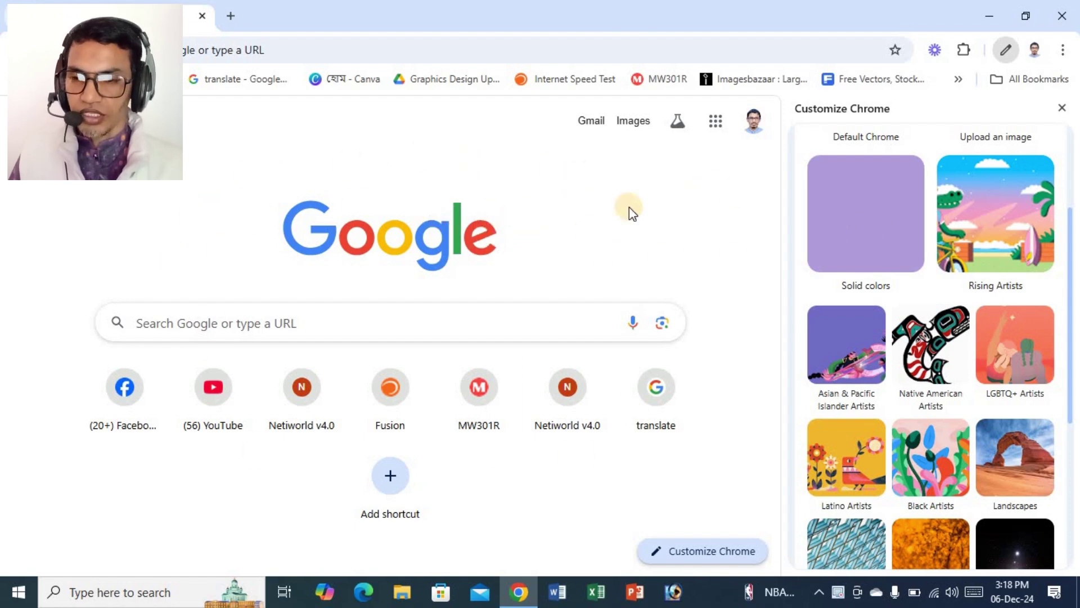
pyautogui.click(867, 222)
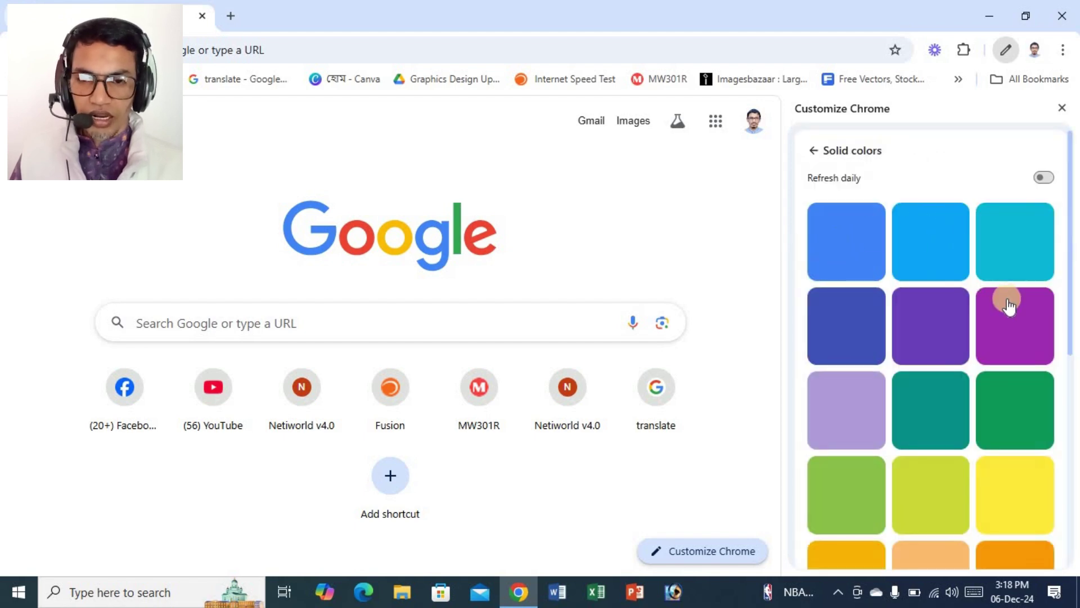
pyautogui.scroll(-1, 1005, 312)
pyautogui.click(1015, 338)
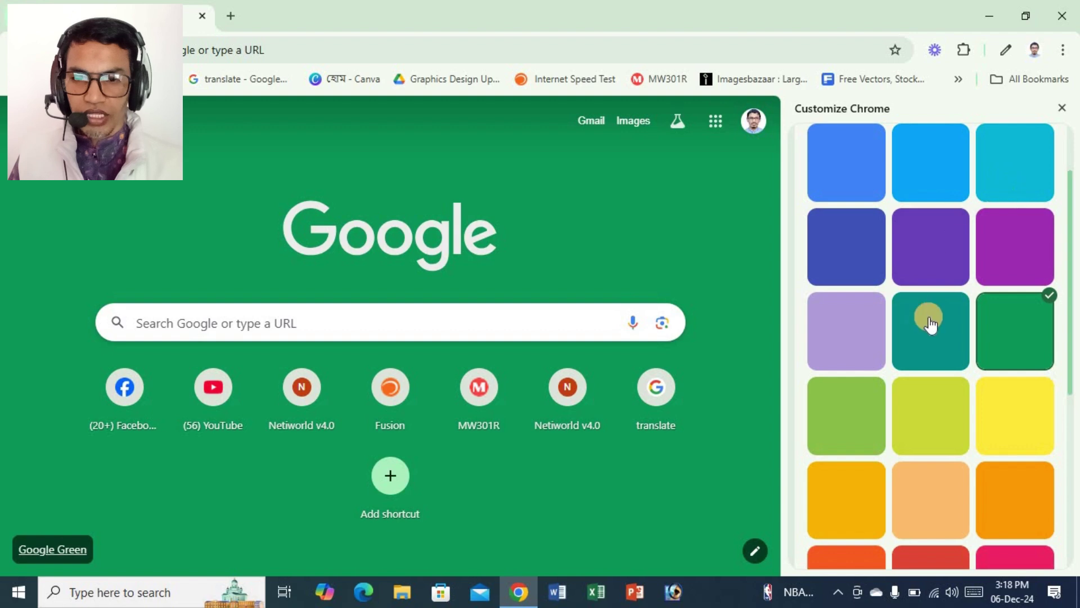
# Switch the new tab background to the solid Purple colour and return to the theme collections
pyautogui.scroll(-3, 1007, 324)
pyautogui.scroll(3, 1012, 320)
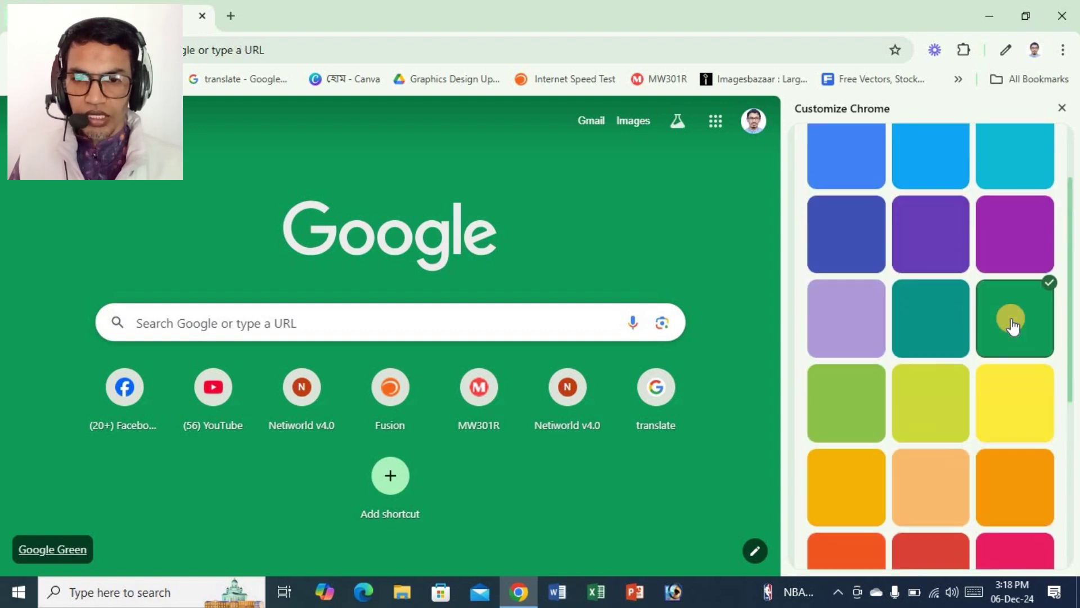
pyautogui.click(1020, 256)
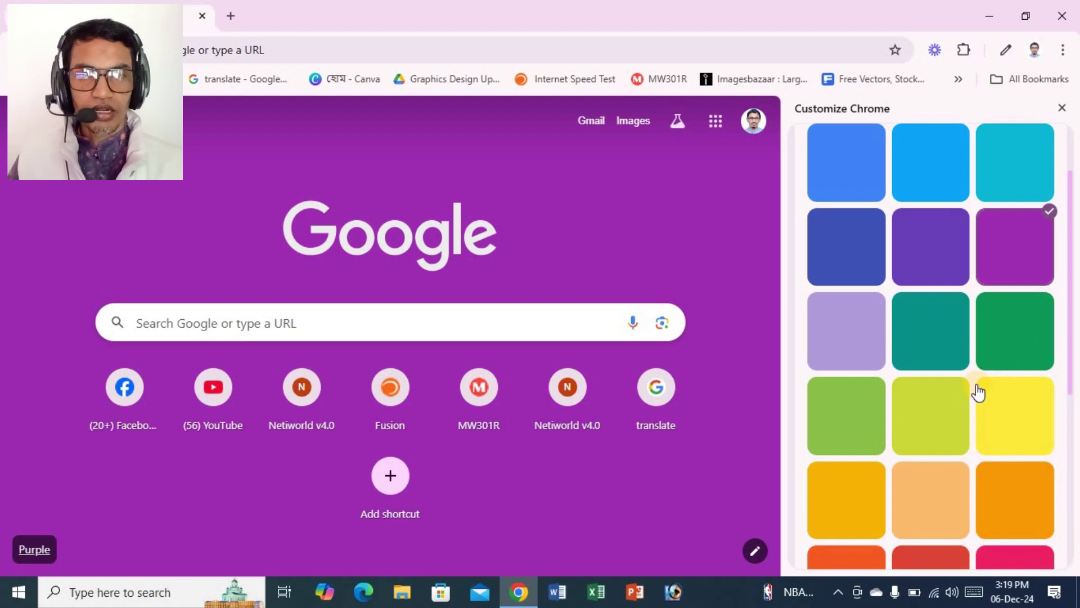
pyautogui.scroll(2, 976, 383)
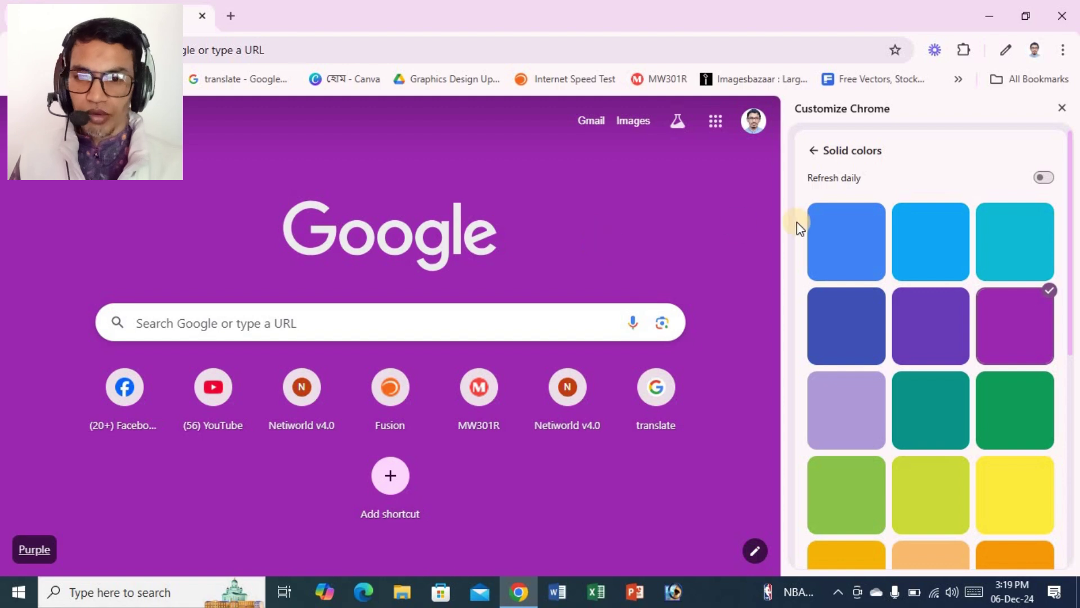
pyautogui.click(811, 151)
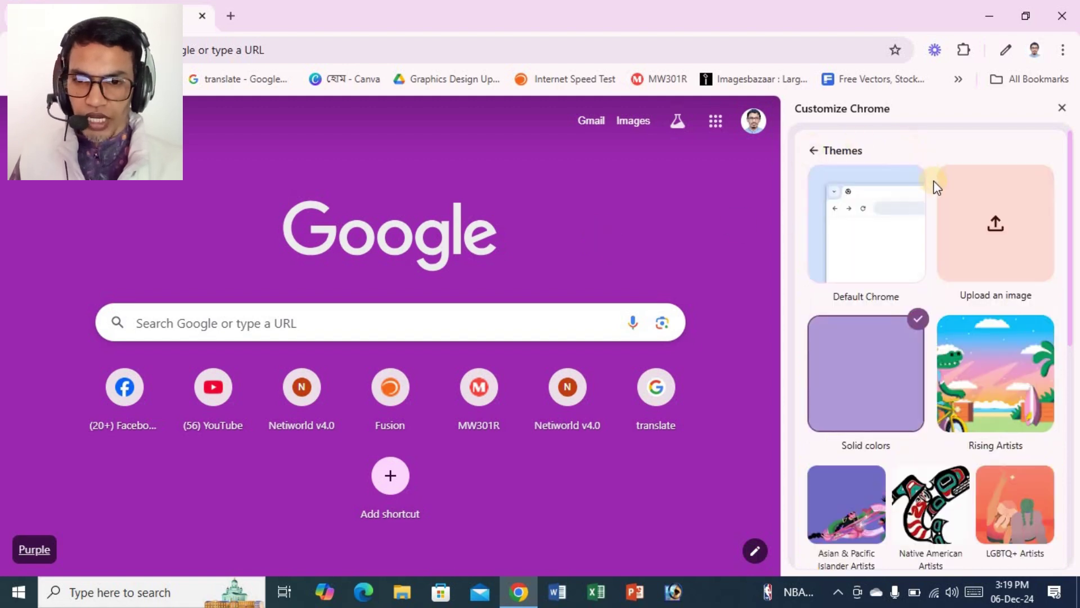
# Apply the Discovery artwork with the green foliage and lake from the Rising Artists collection as the background
pyautogui.scroll(-1, 991, 366)
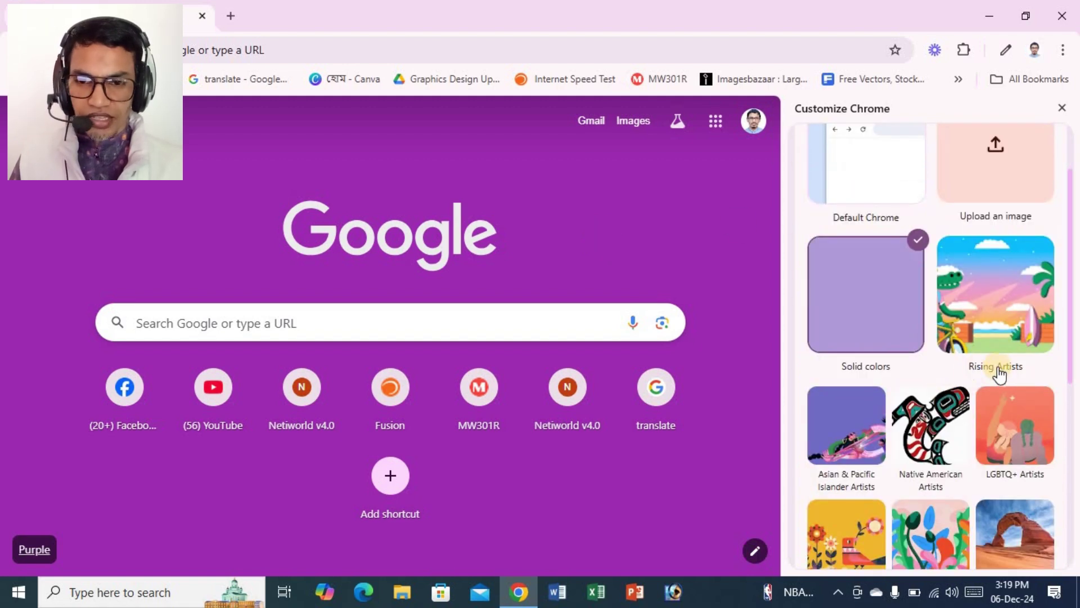
pyautogui.click(993, 304)
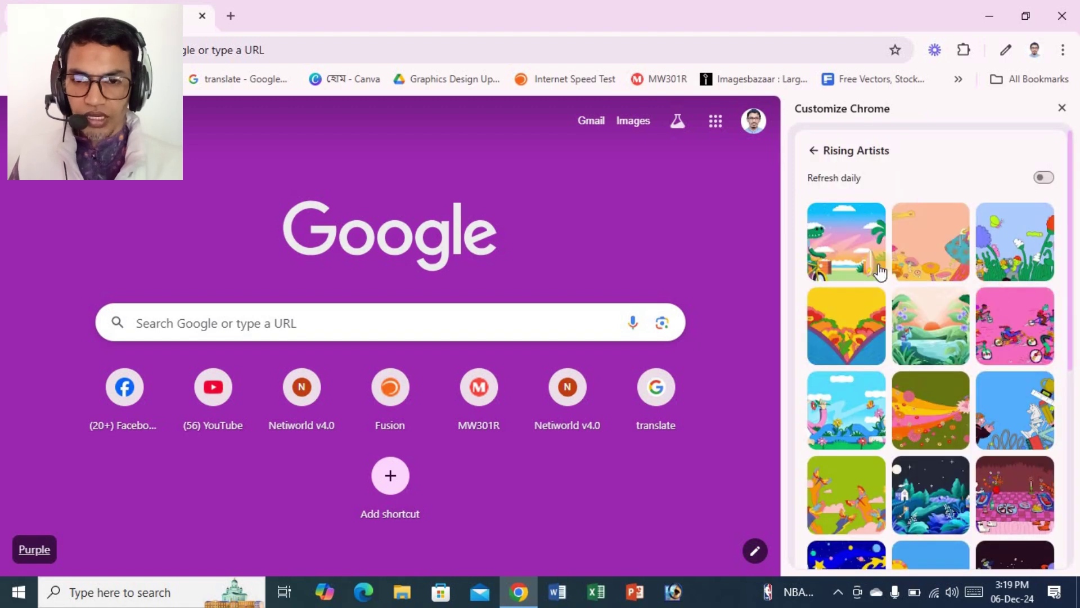
pyautogui.click(937, 336)
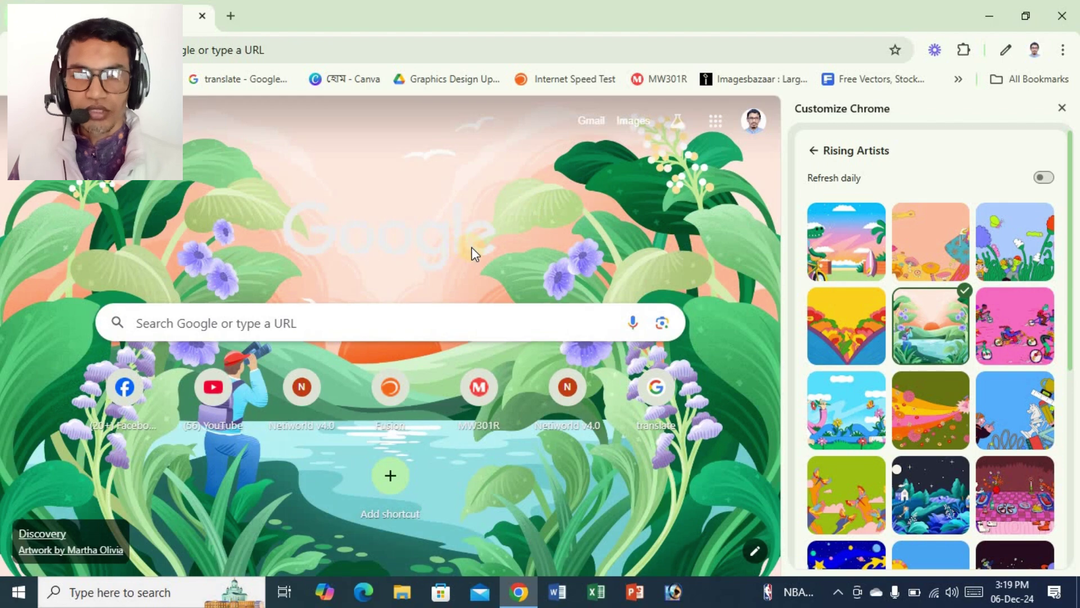
# Change the background to the Adventurer artwork in the Rising Artists collection and return to the theme collections
pyautogui.scroll(-4, 934, 315)
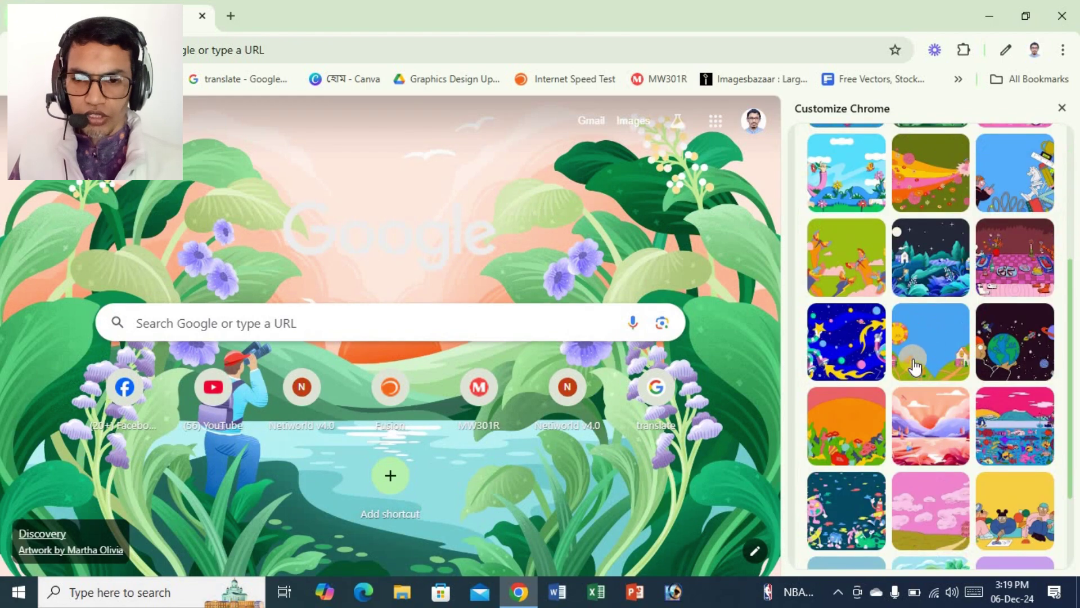
pyautogui.click(934, 438)
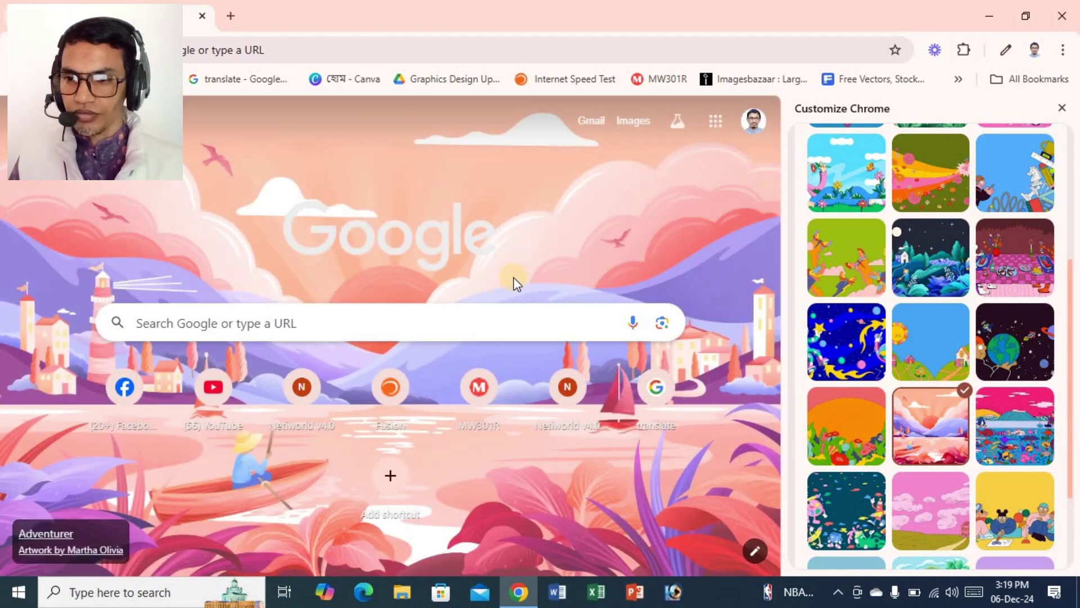
pyautogui.scroll(4, 900, 281)
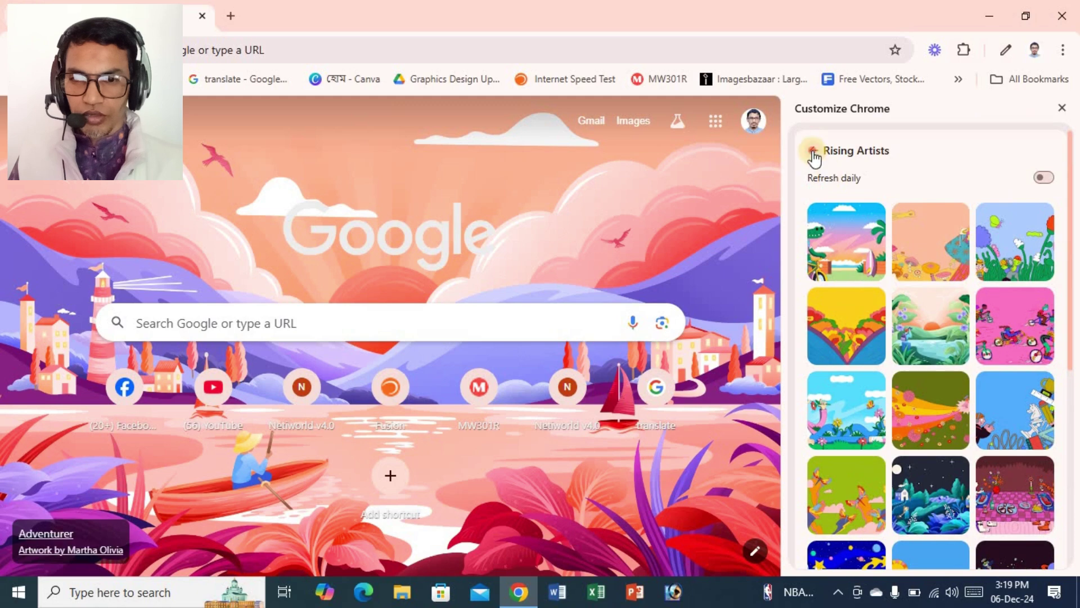
pyautogui.click(813, 150)
# Apply the photo of boats on a mountain lake from the Landscapes collection, browse its other images, and return to the theme collections
pyautogui.scroll(-4, 1005, 387)
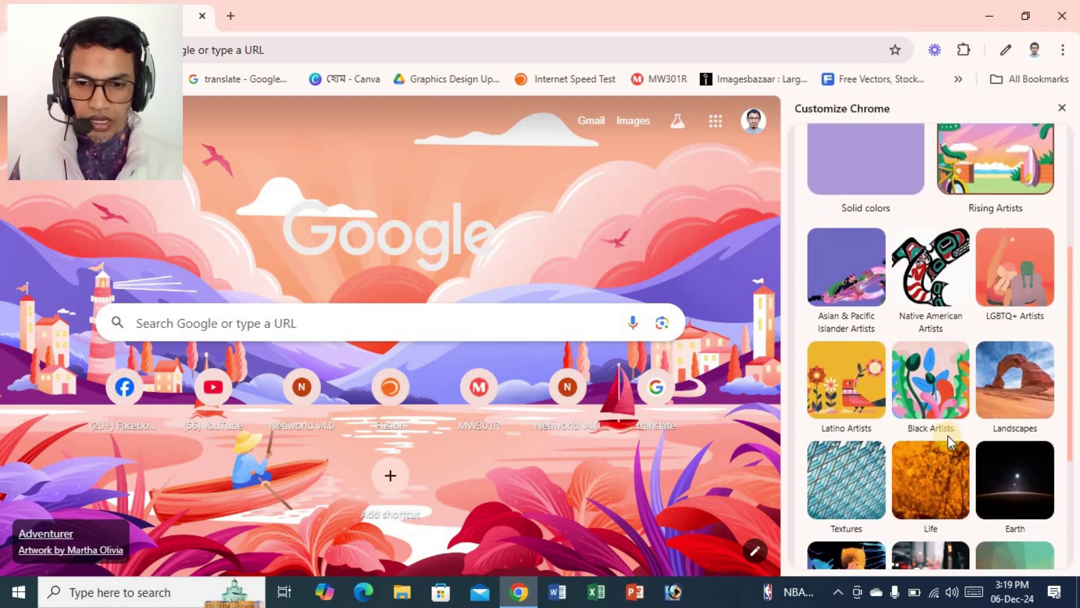
pyautogui.click(1023, 396)
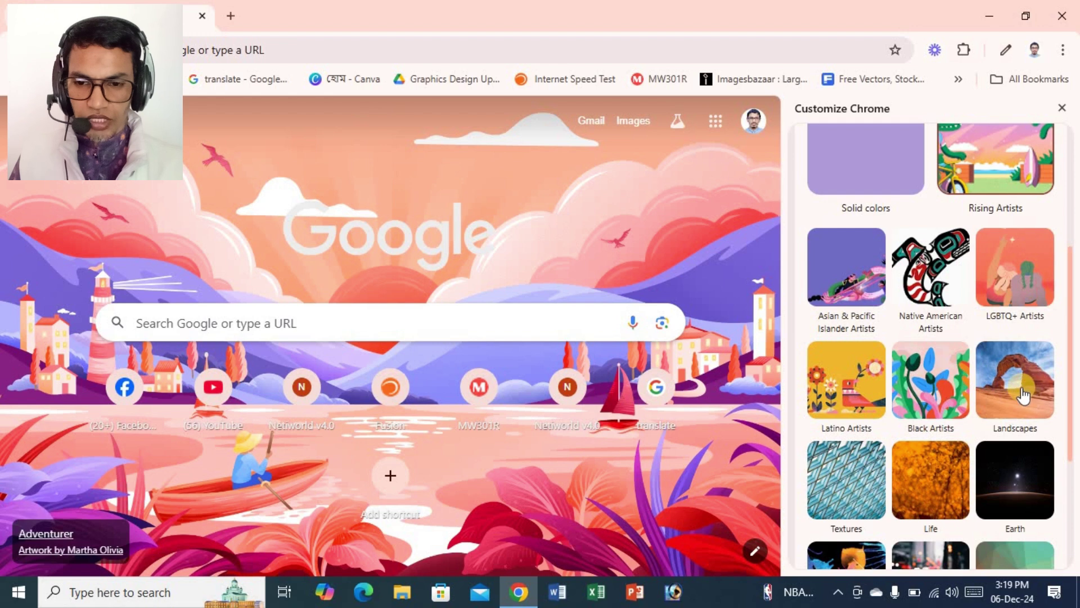
pyautogui.scroll(-1, 1023, 396)
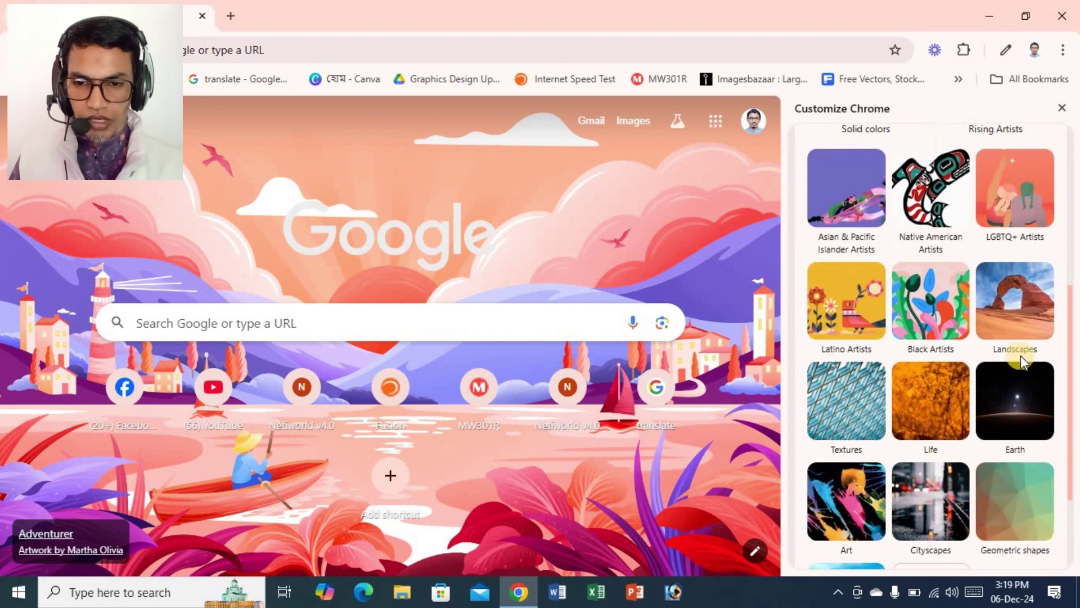
pyautogui.click(1022, 316)
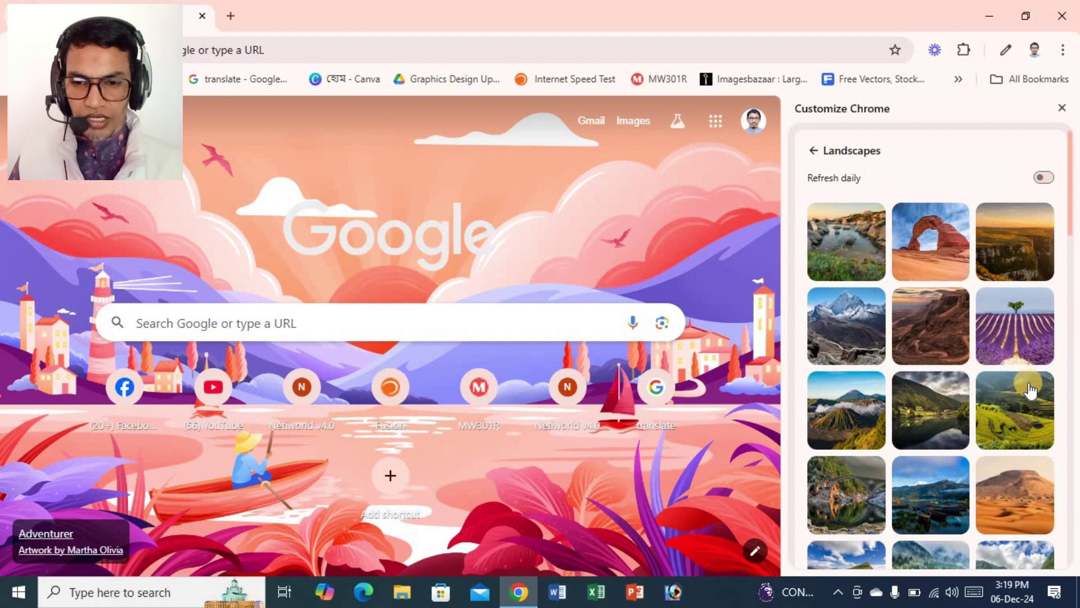
pyautogui.scroll(-1, 1030, 391)
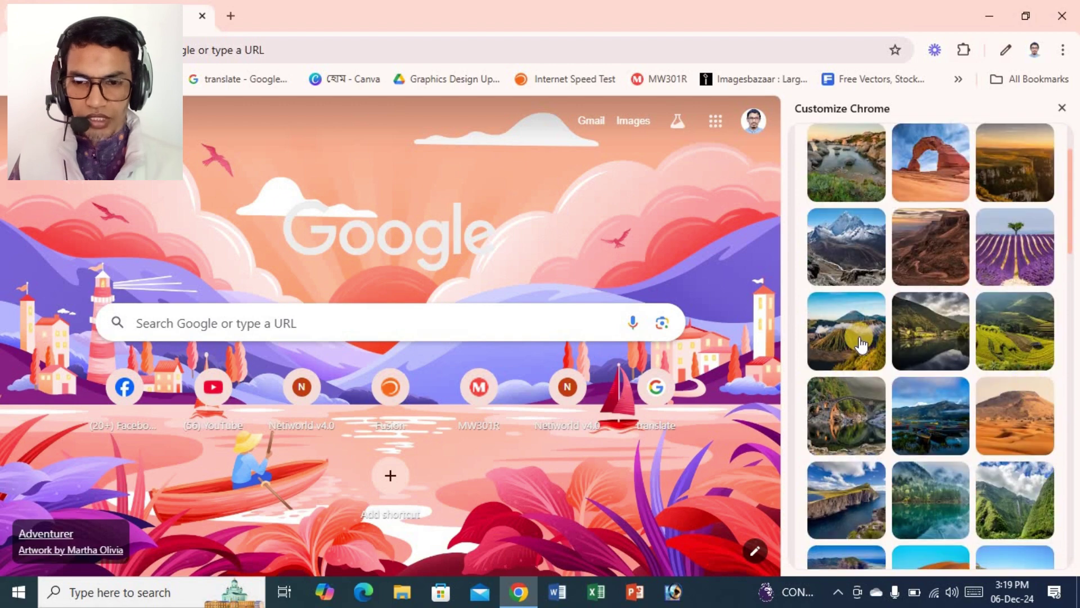
pyautogui.click(932, 419)
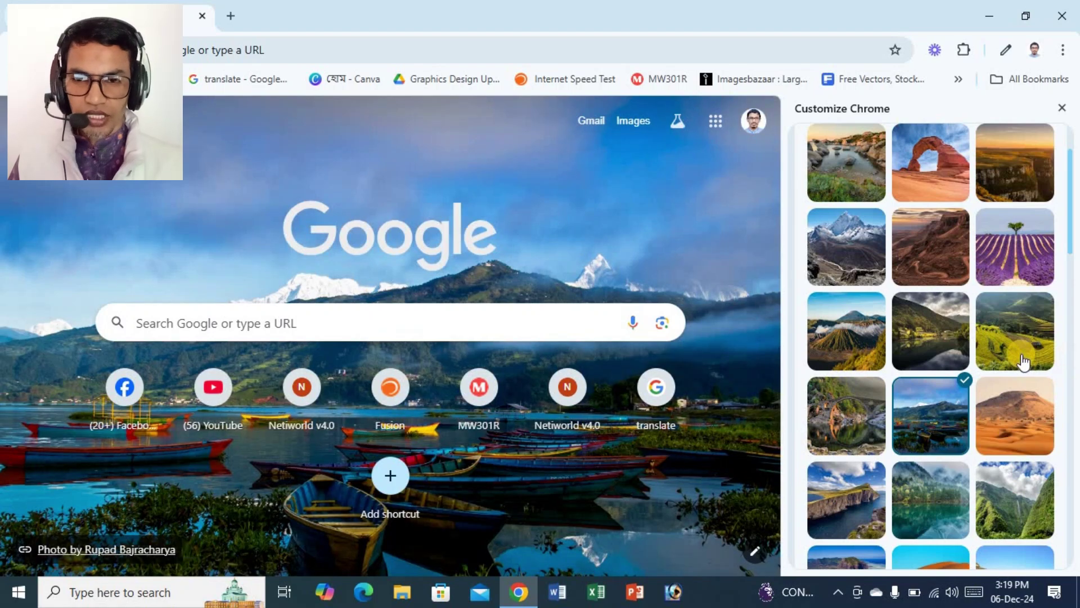
pyautogui.scroll(-10, 1023, 361)
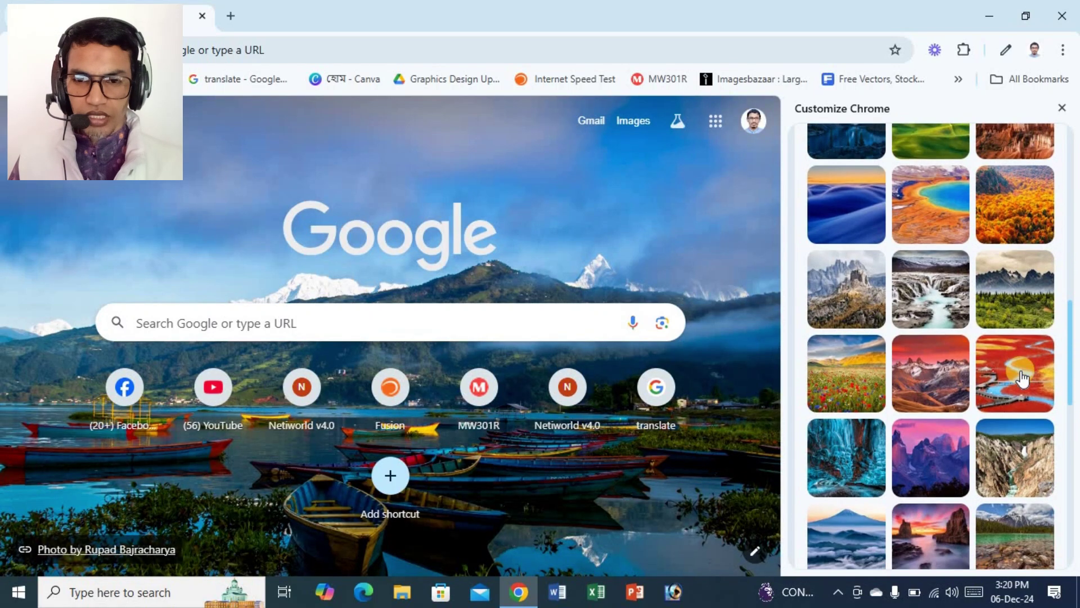
pyautogui.scroll(10, 1022, 374)
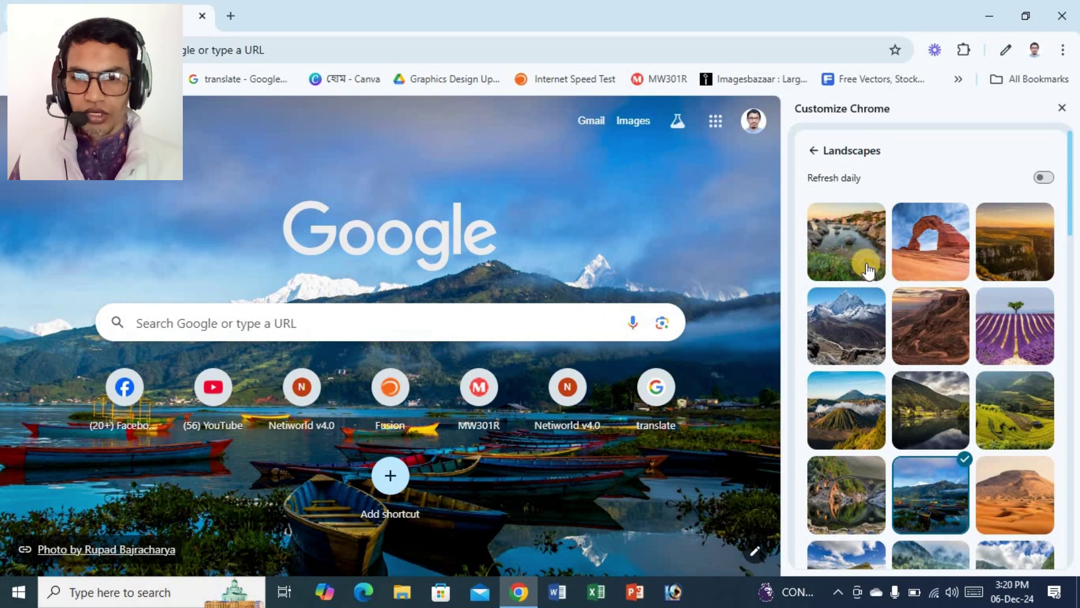
pyautogui.click(816, 158)
# Apply the bright green leaf photo from the Textures collection as the background and return to the theme collections
pyautogui.scroll(-6, 968, 336)
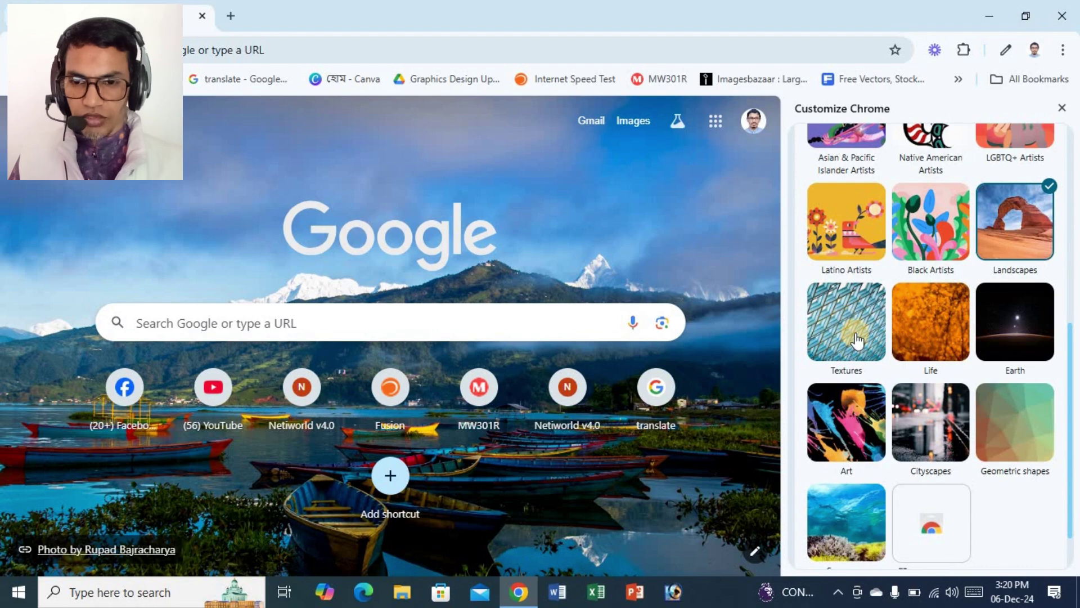
pyautogui.click(855, 326)
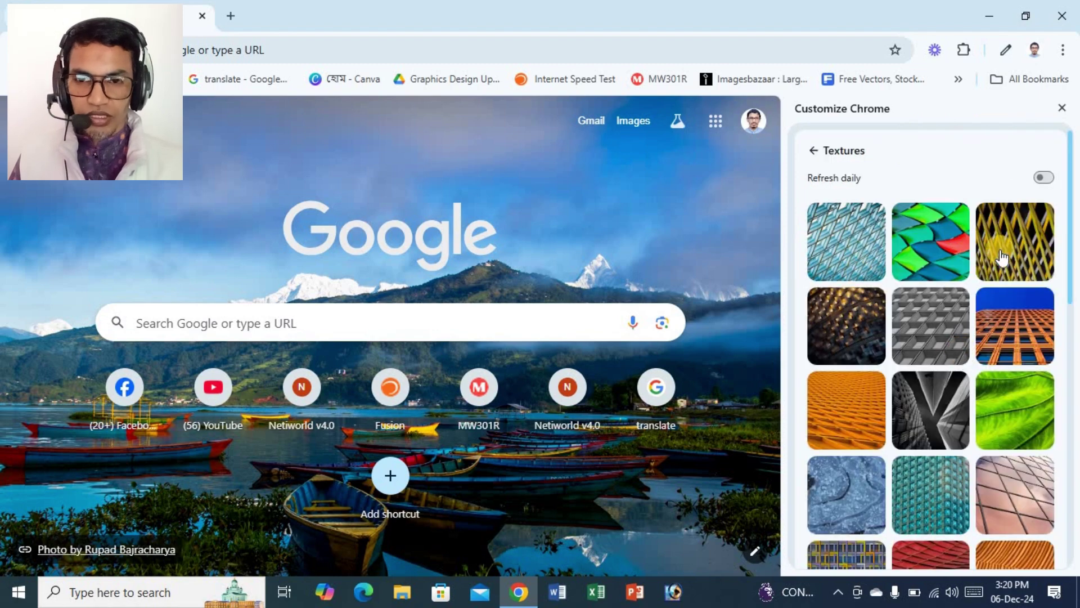
pyautogui.click(1029, 412)
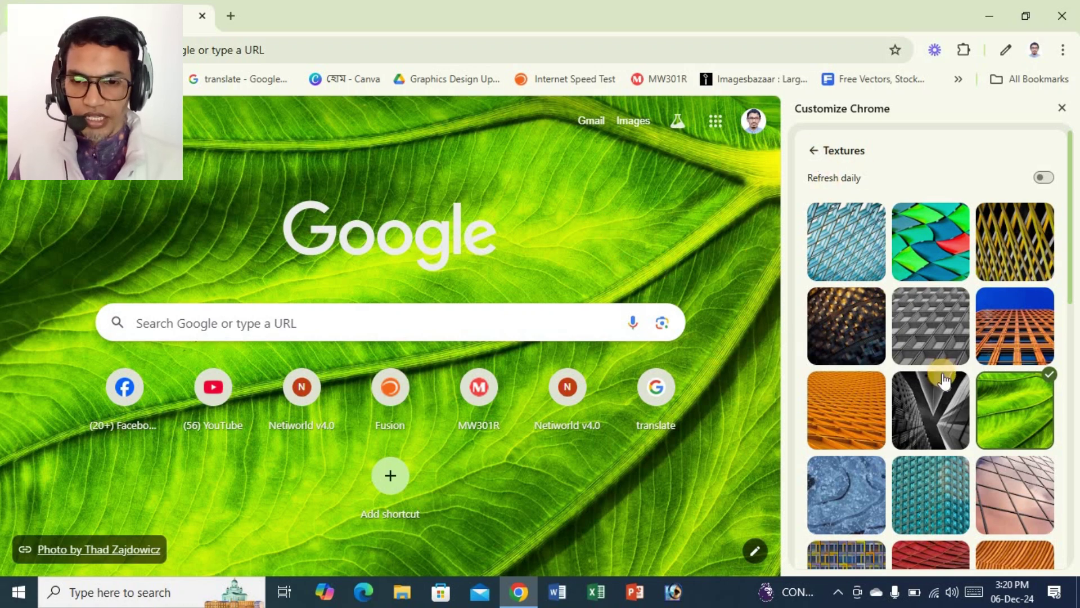
pyautogui.scroll(-4, 929, 386)
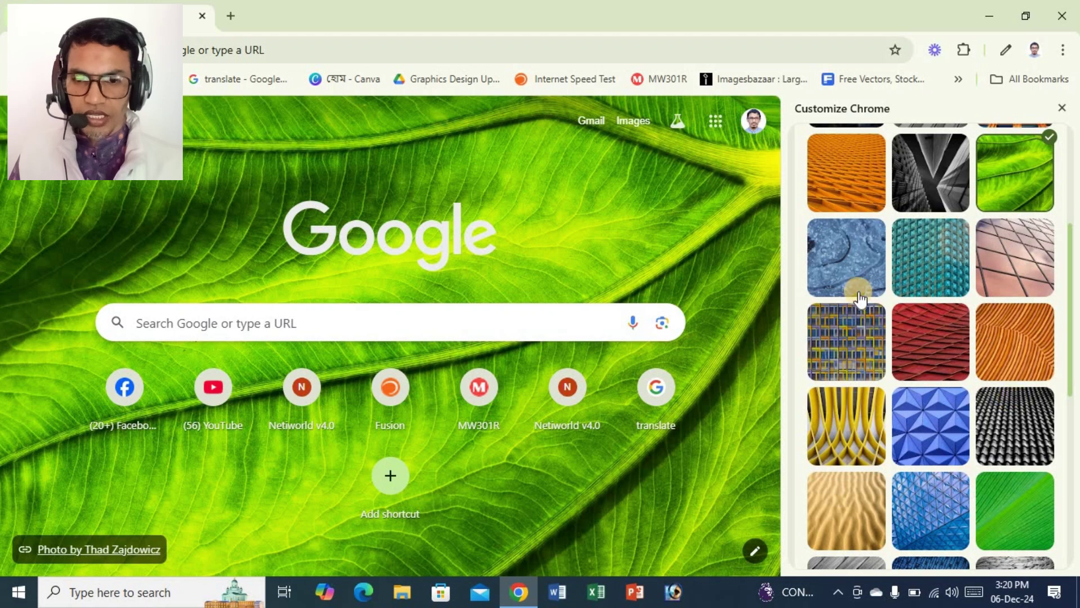
pyautogui.scroll(4, 803, 172)
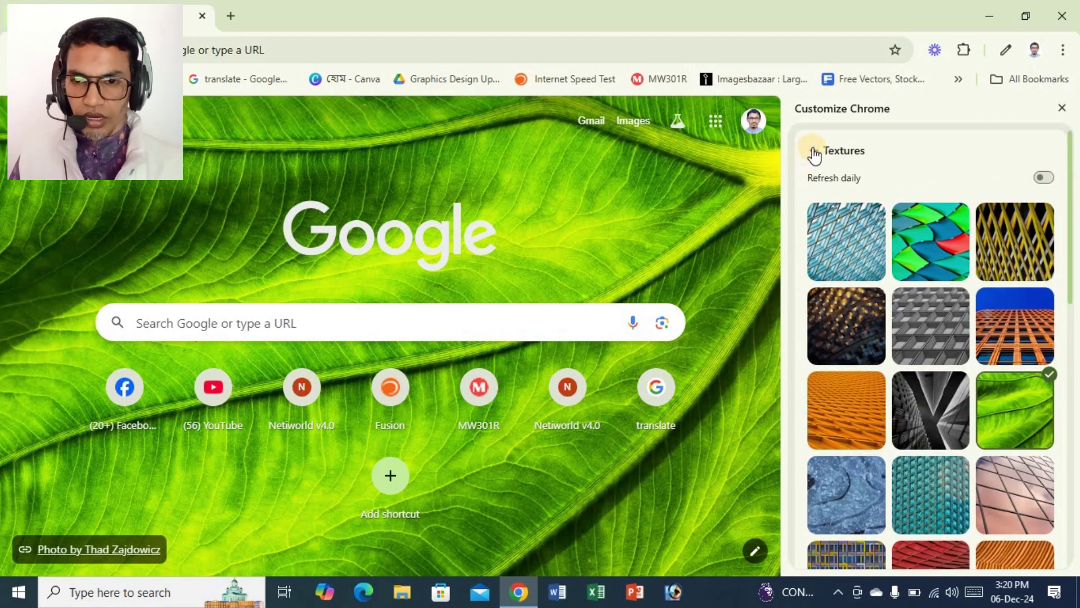
pyautogui.click(814, 153)
# Open the Geometric shapes collection and apply the green Tessellation 5 background
pyautogui.scroll(-4, 1024, 394)
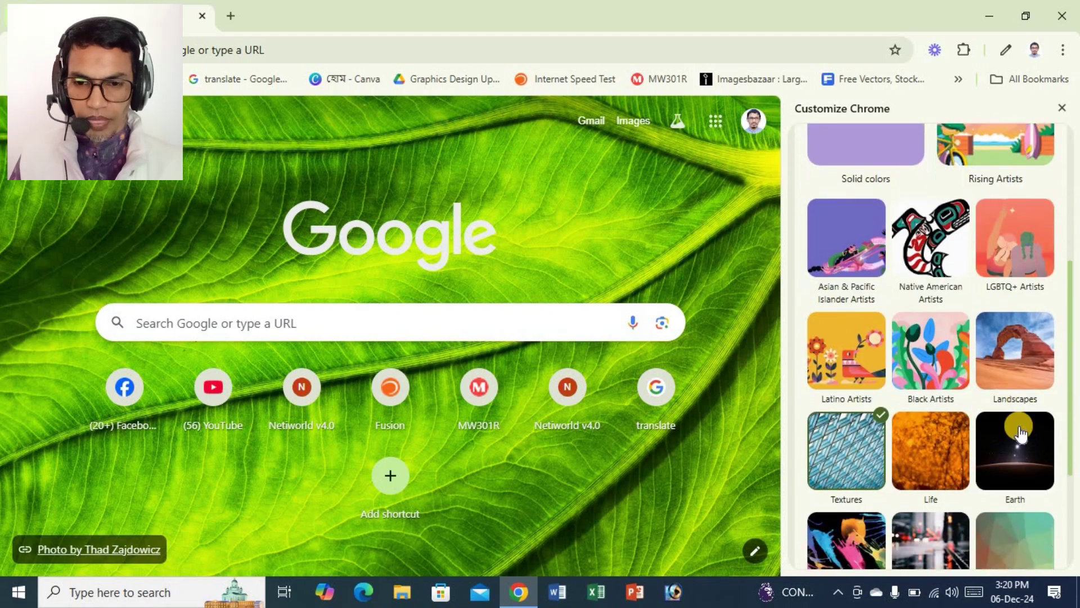
pyautogui.scroll(-3, 1020, 433)
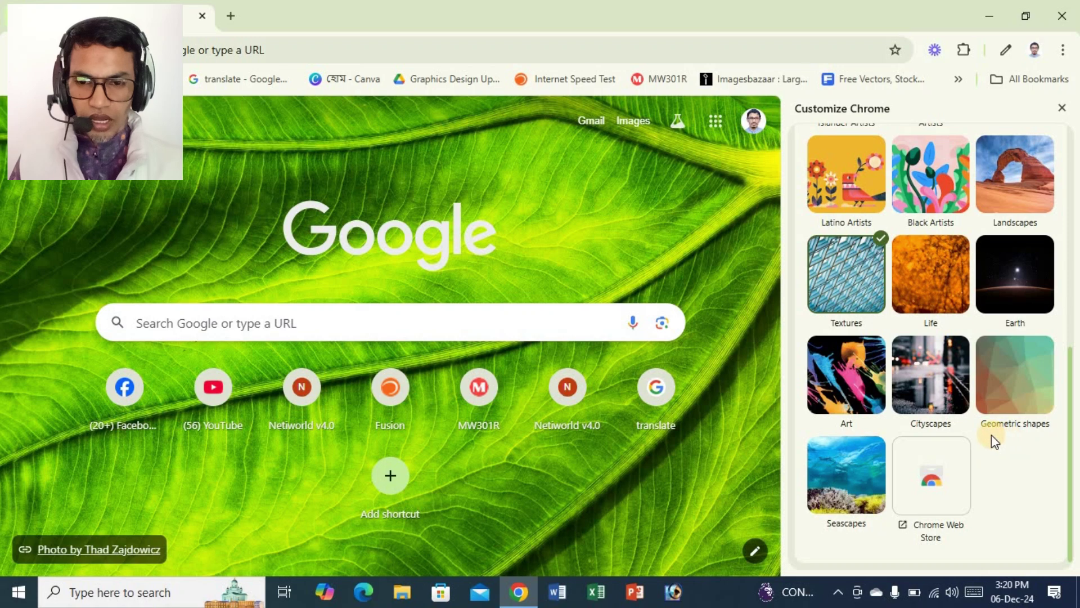
pyautogui.click(1022, 388)
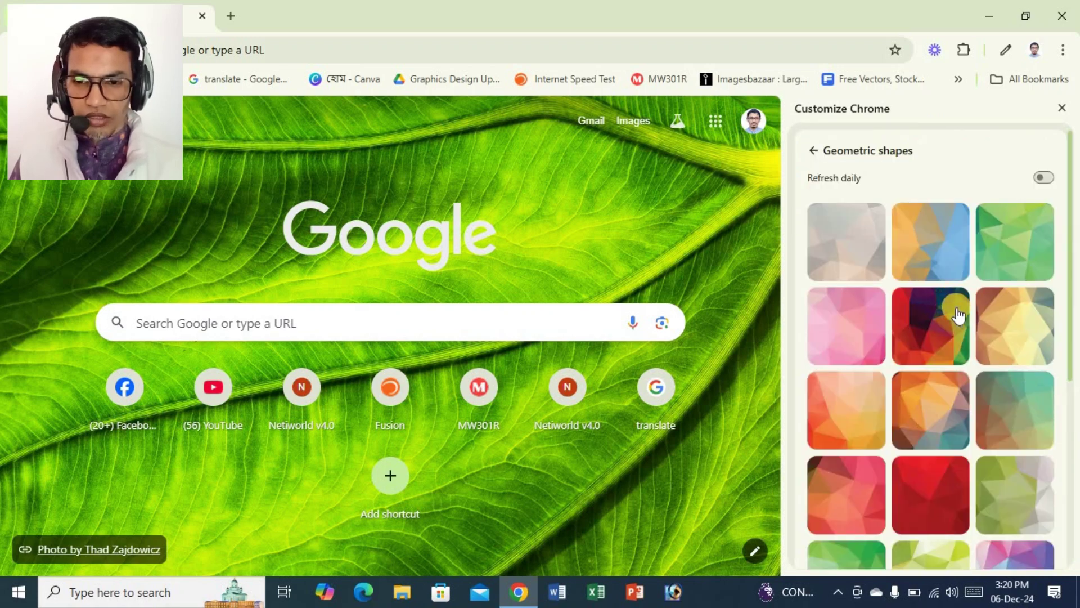
pyautogui.scroll(-5, 951, 337)
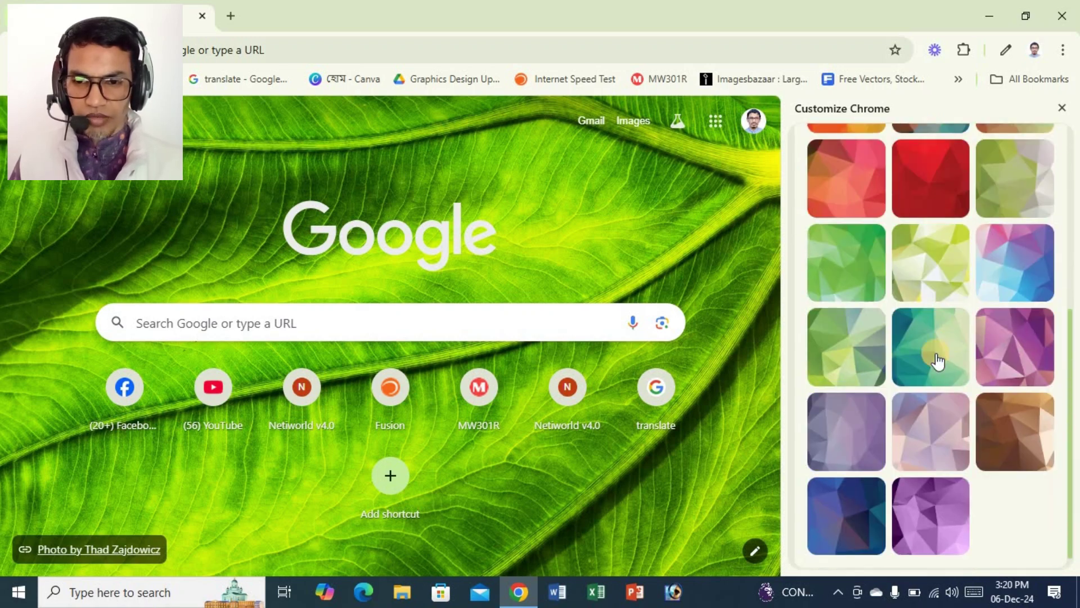
pyautogui.click(878, 276)
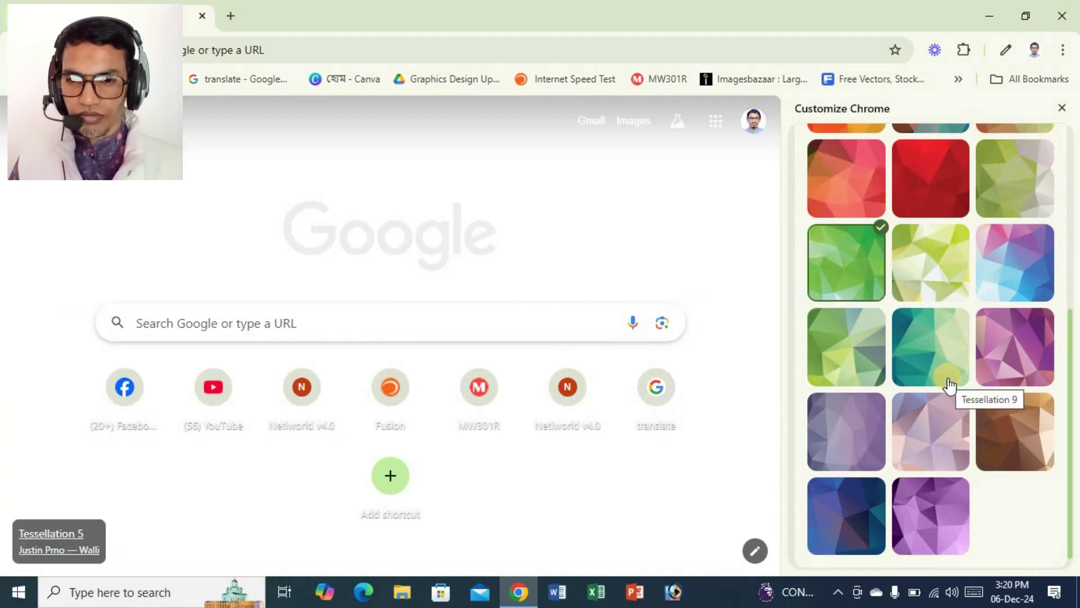
pyautogui.click(858, 273)
# Change the background to the multicoloured Tessellation 15 image and return to the theme collections
pyautogui.scroll(5, 949, 296)
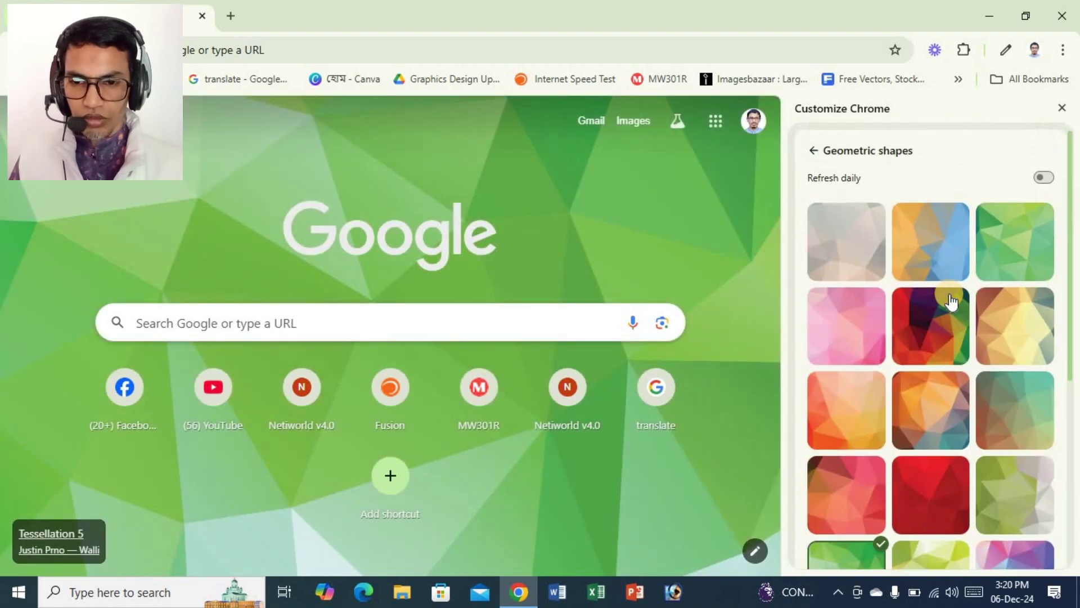
pyautogui.click(943, 326)
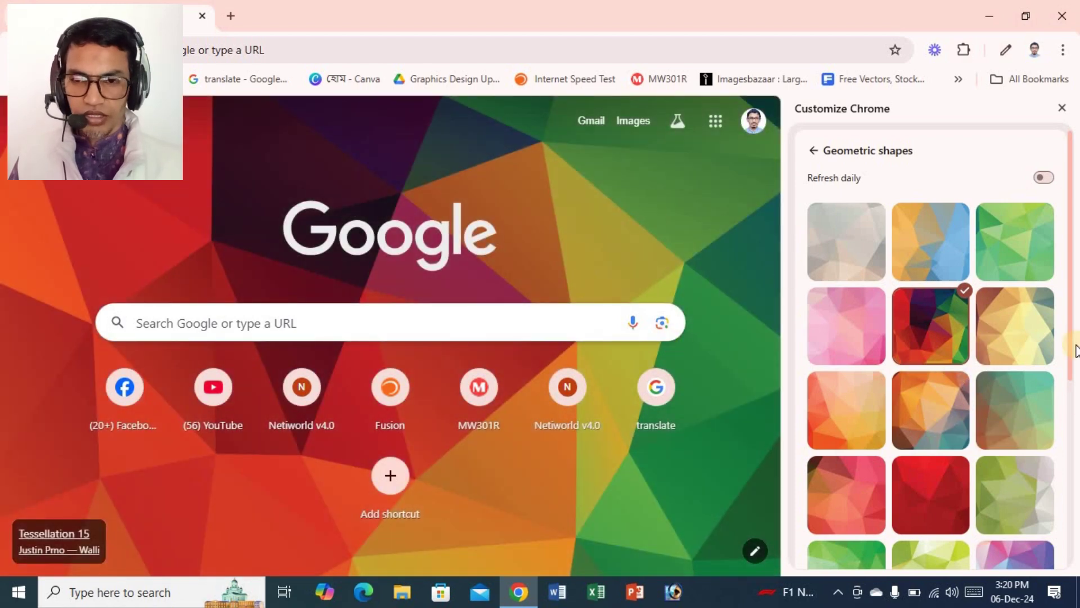
pyautogui.click(814, 151)
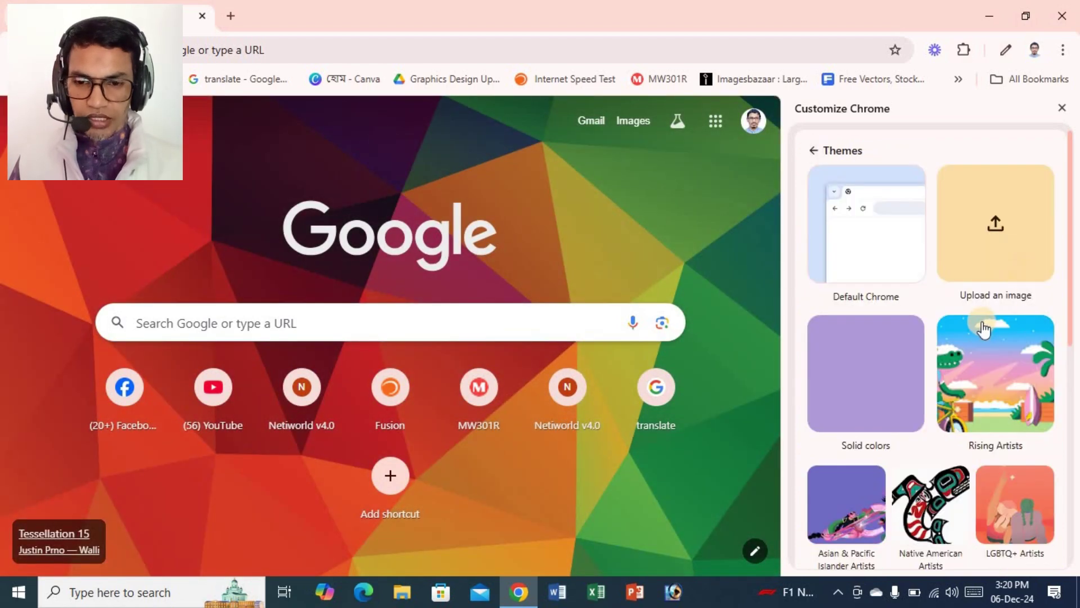
# Upload the image Screenshot_10 from the Lightshot folder as the new tab background
pyautogui.scroll(-7, 982, 332)
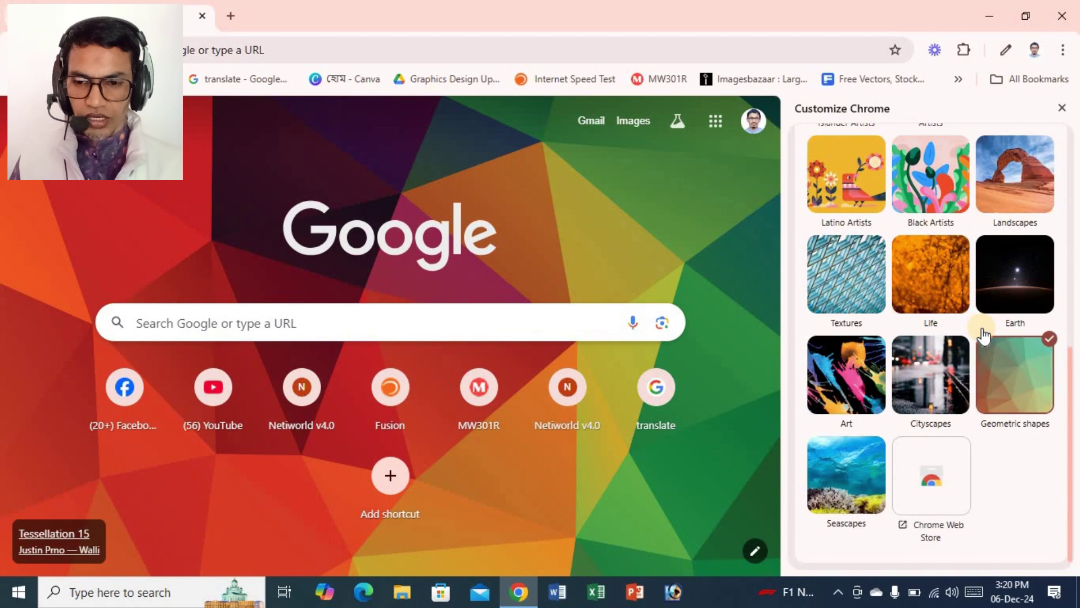
pyautogui.scroll(7, 982, 335)
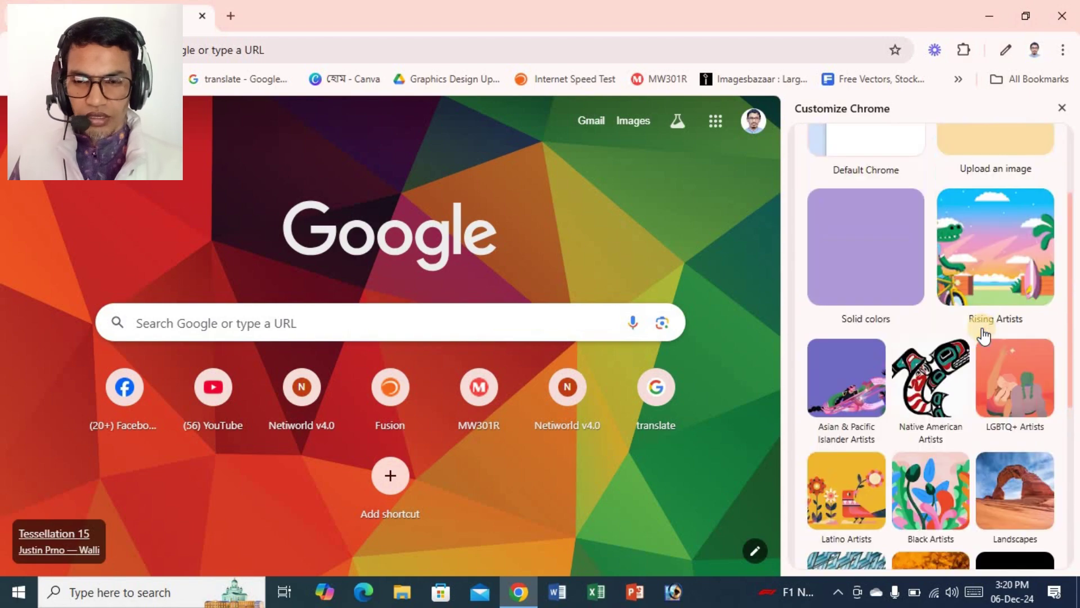
pyautogui.scroll(-5, 910, 402)
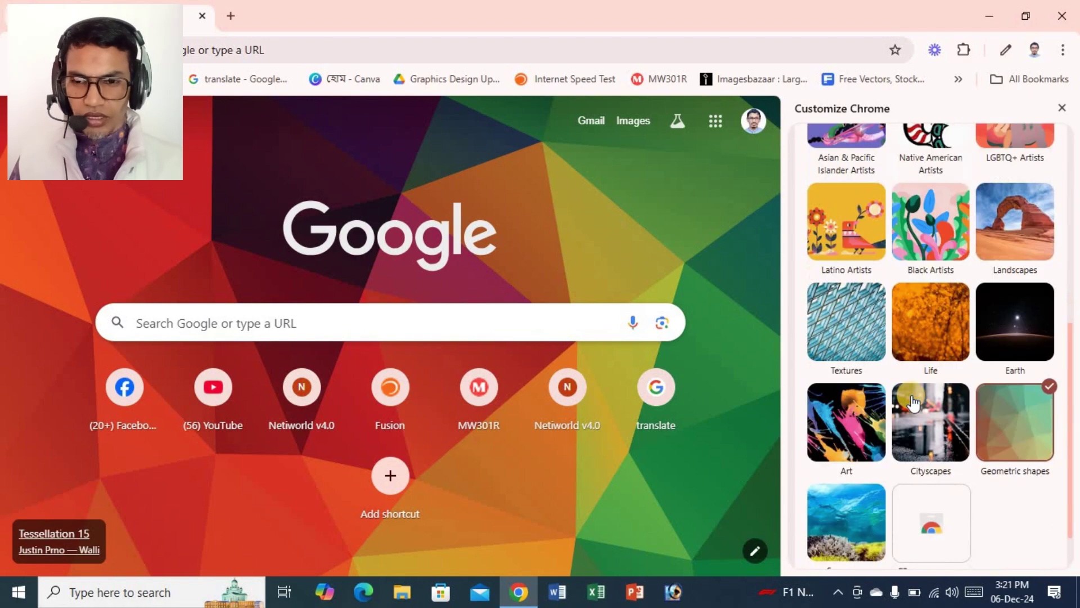
pyautogui.scroll(5, 984, 396)
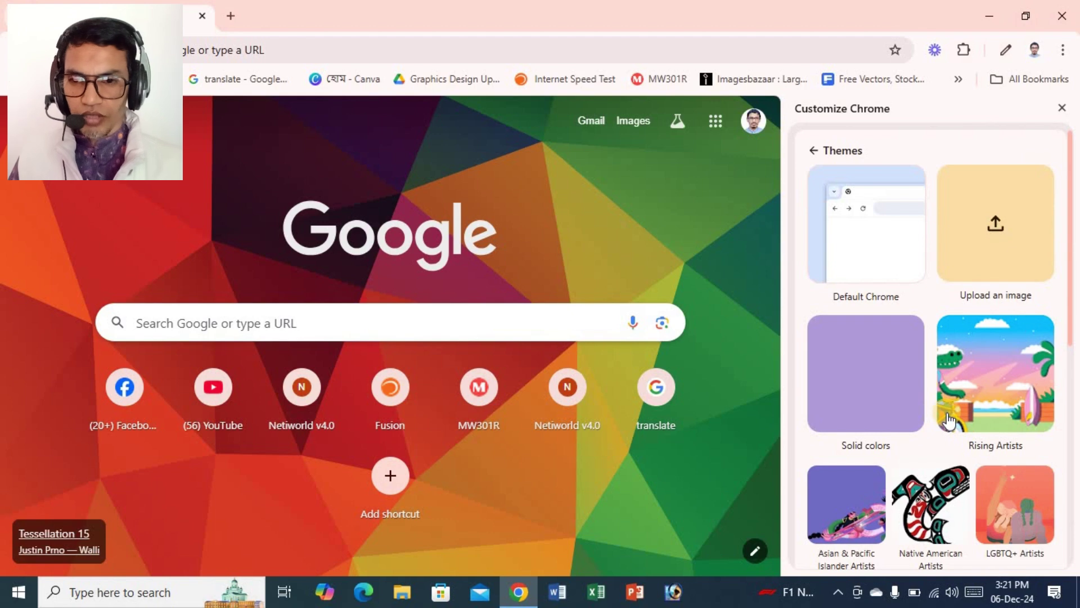
pyautogui.click(1006, 239)
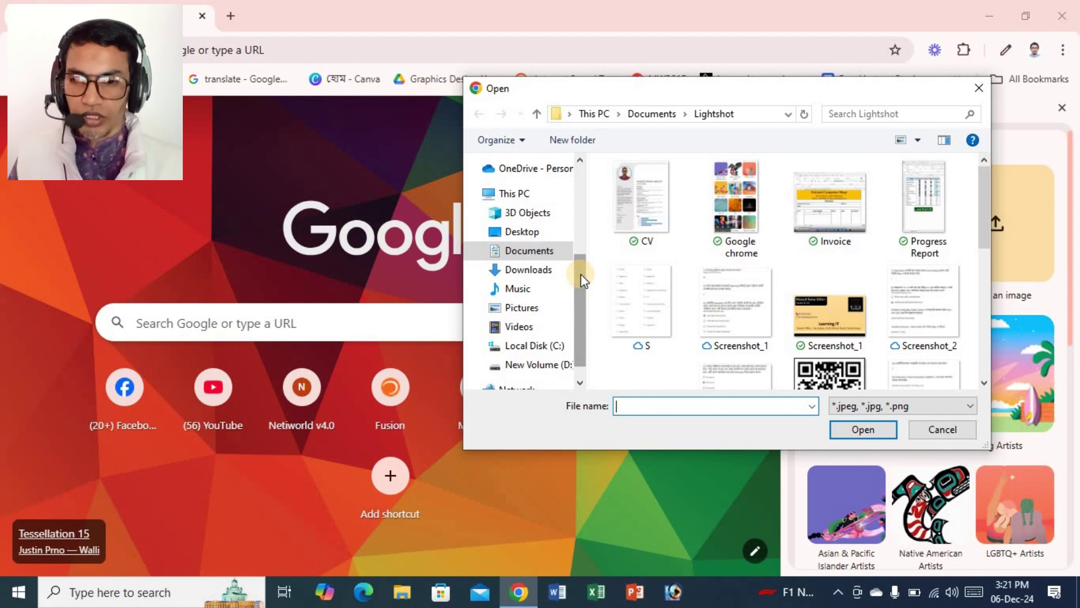
pyautogui.scroll(-3, 831, 349)
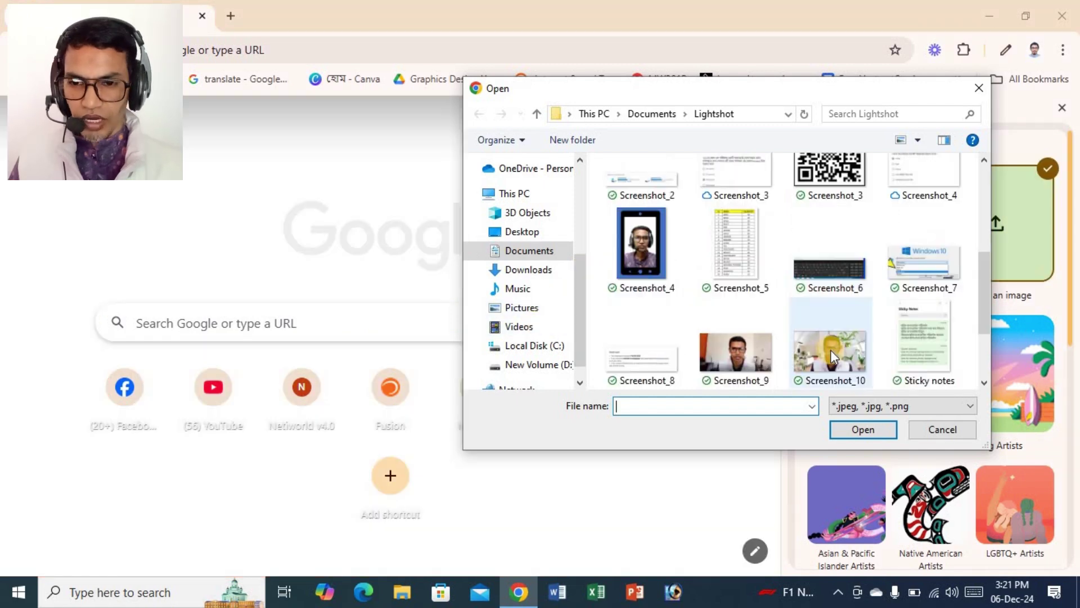
pyautogui.click(830, 350)
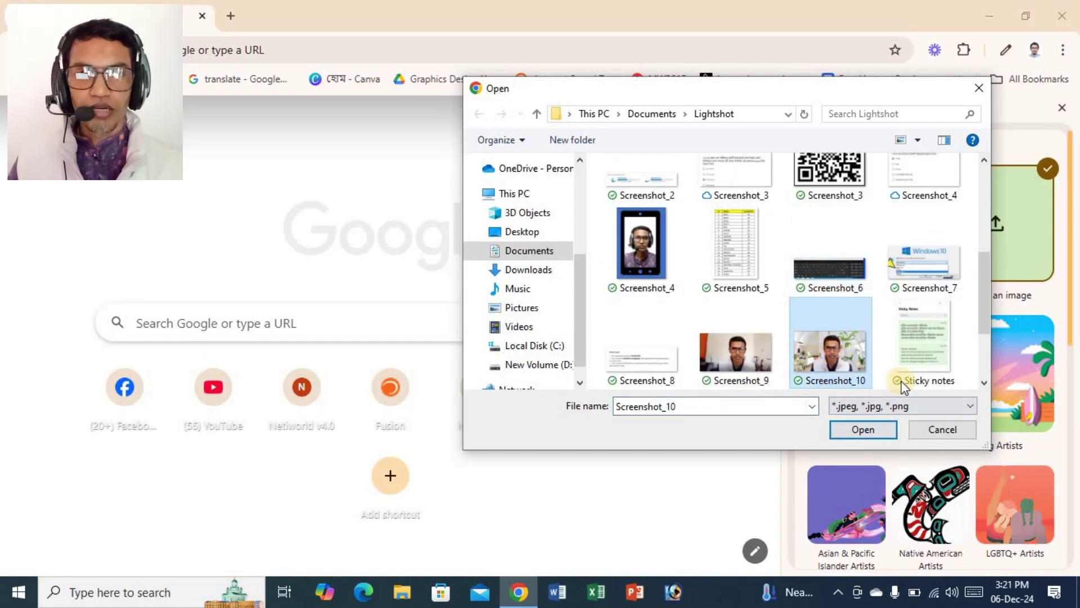
pyautogui.click(861, 430)
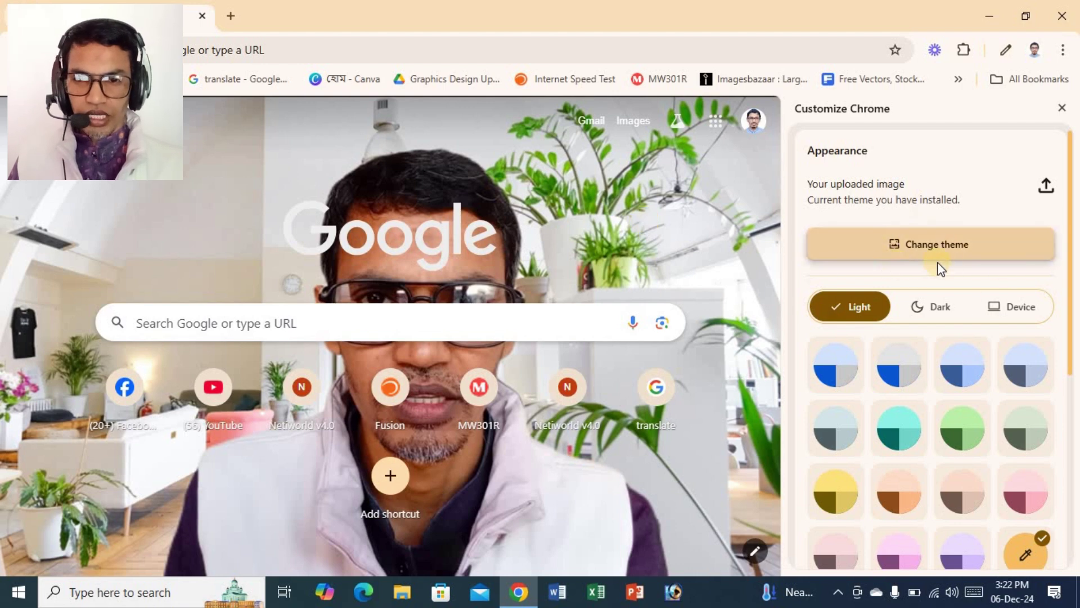
# Change the theme back to Default Chrome and return to the appearance settings
pyautogui.click(957, 248)
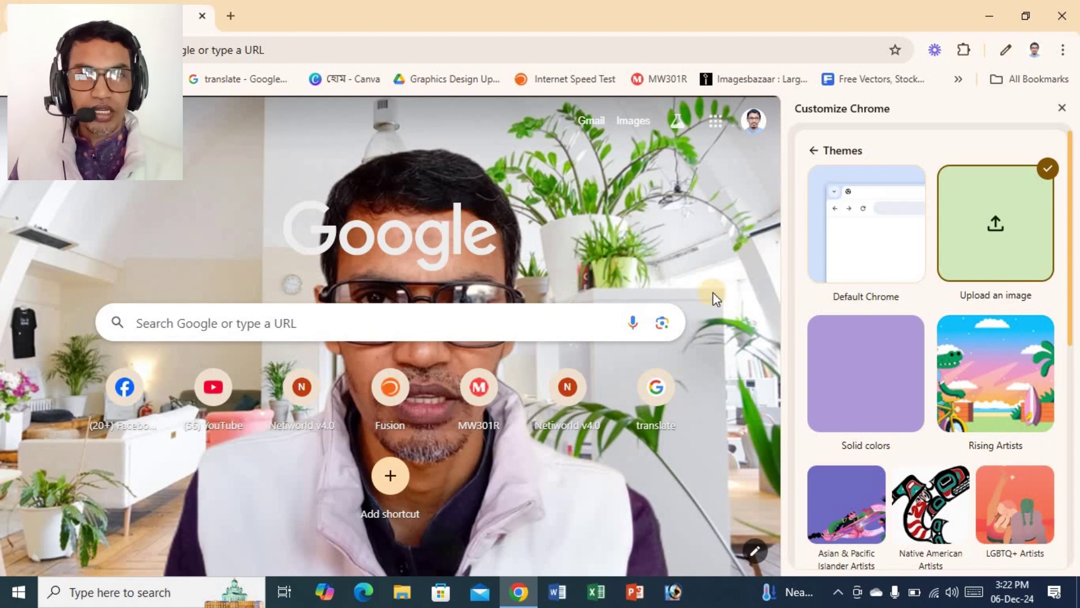
pyautogui.click(875, 256)
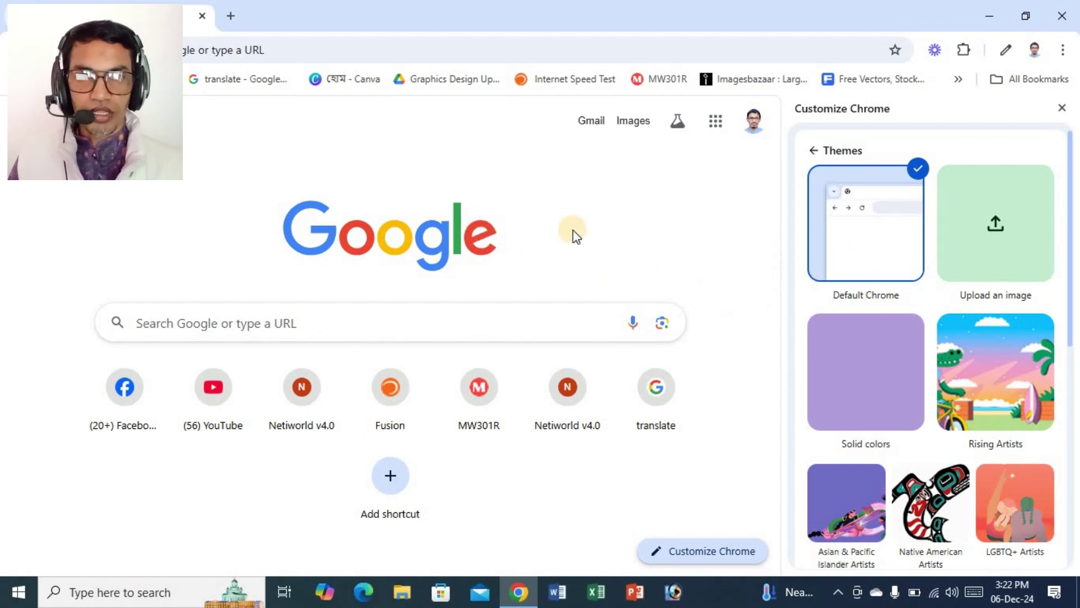
pyautogui.click(815, 150)
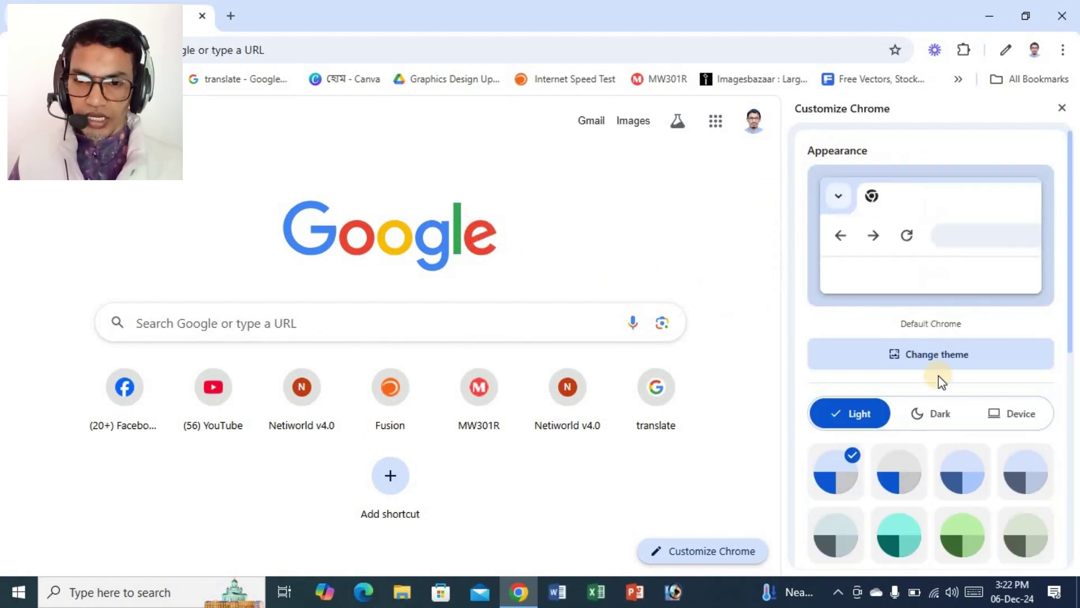
# Switch the browser's appearance mode to Dark
pyautogui.scroll(-1, 934, 423)
pyautogui.scroll(-3, 935, 423)
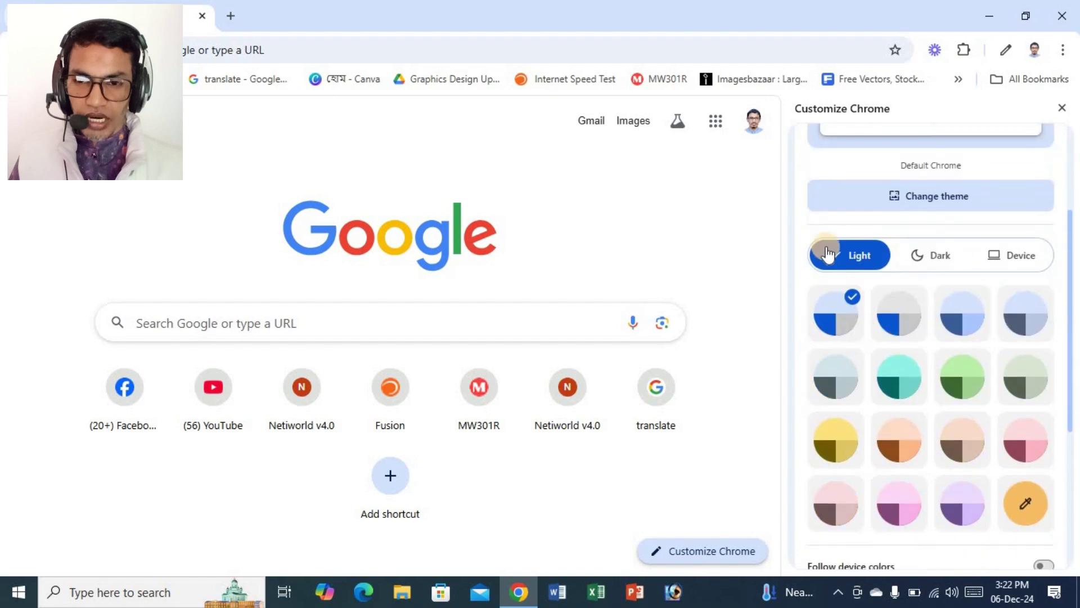
pyautogui.click(941, 261)
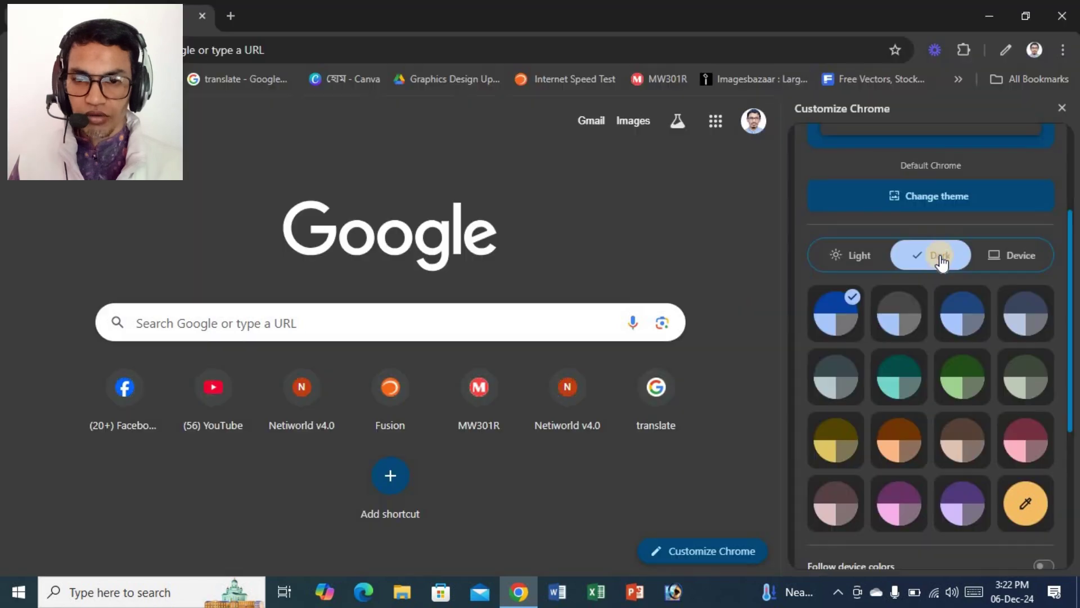
# Try several dark color schemes, including muted blue, brown and teal, and return to the first, bright blue one
pyautogui.click(965, 314)
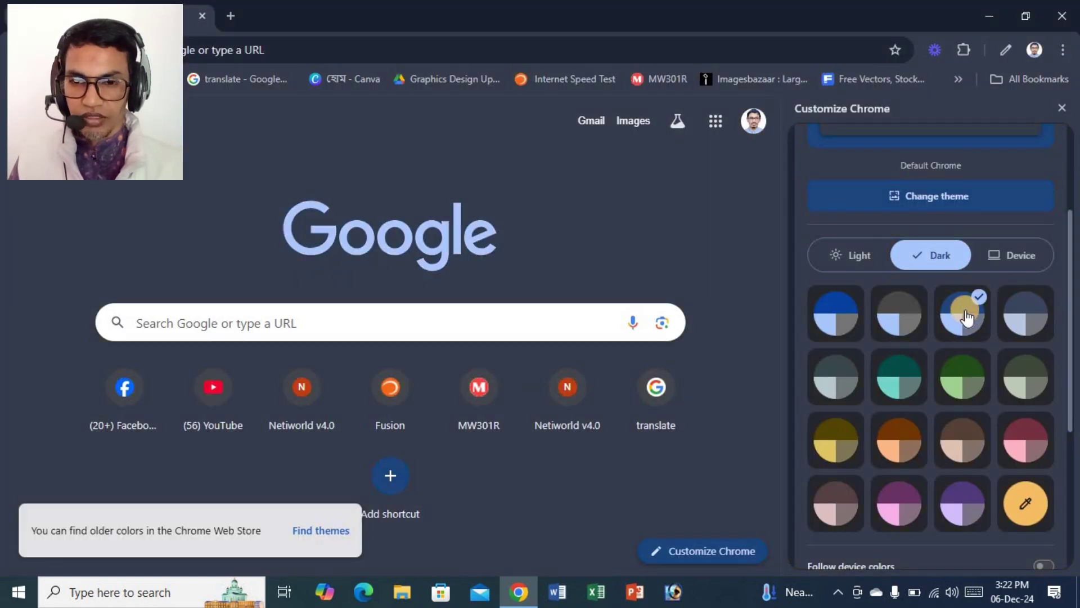
pyautogui.click(963, 387)
pyautogui.click(900, 440)
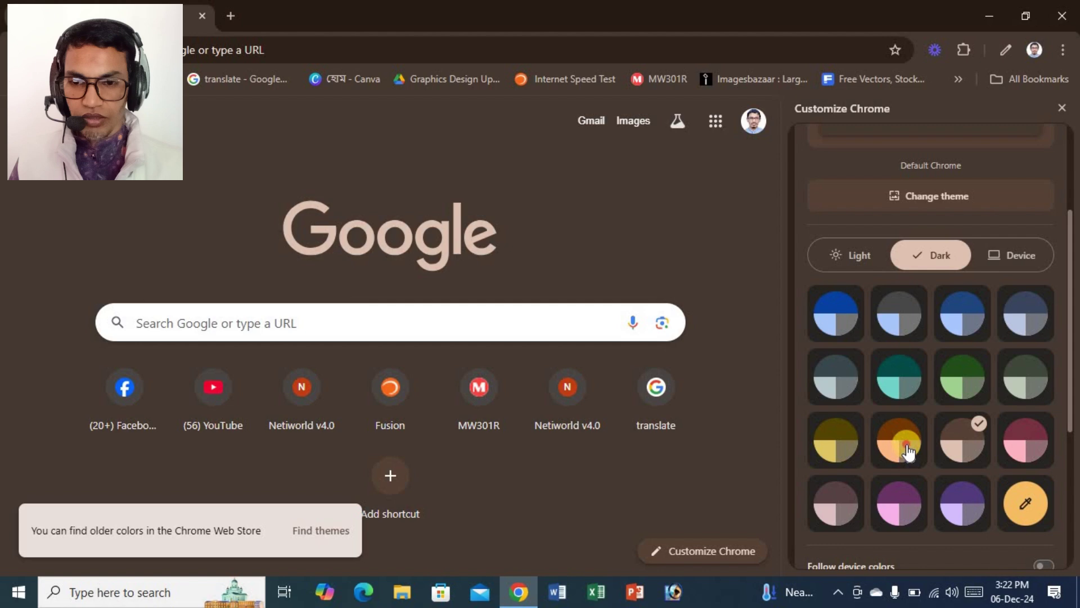
pyautogui.click(899, 382)
pyautogui.click(898, 316)
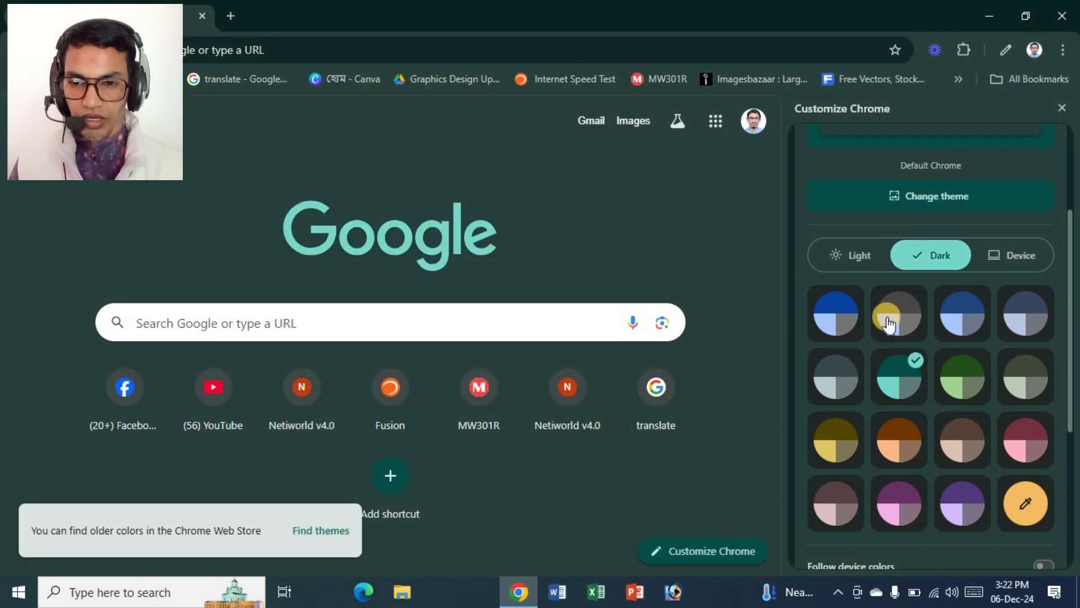
pyautogui.click(844, 323)
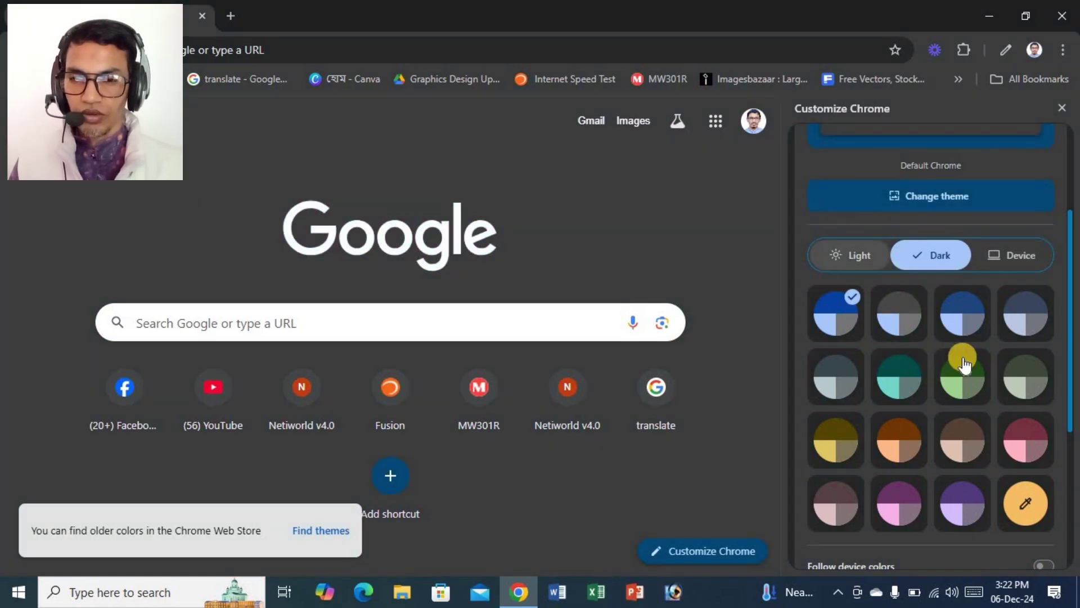